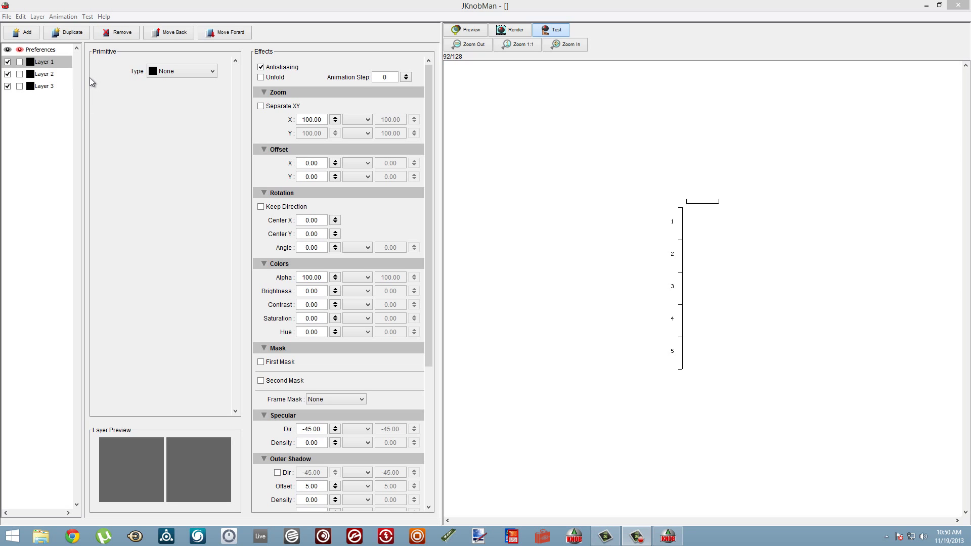
Select Layer 1 on its own and set its Type to Filled Circle
{"action": "left_click", "coordinate": [45, 63]}
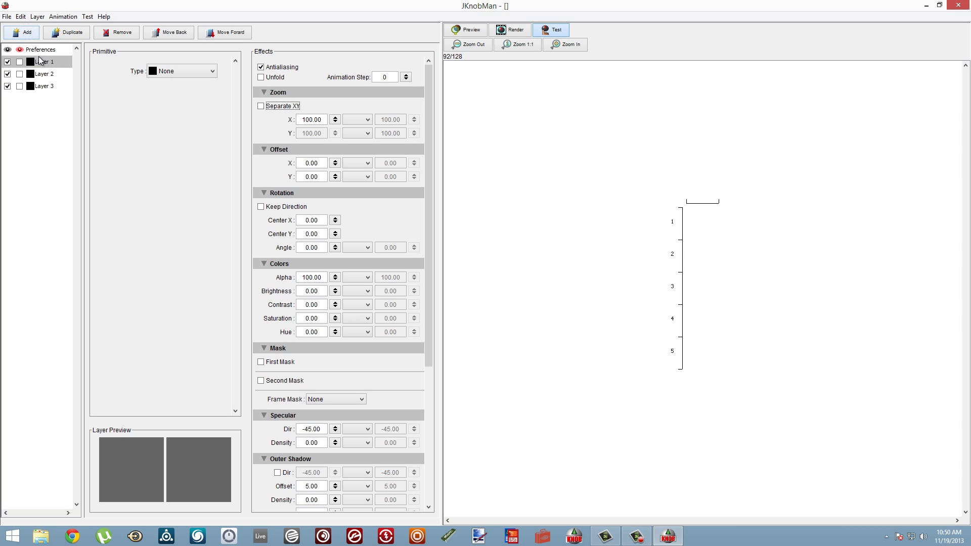
{"action": "left_click_drag", "start_coordinate": [53, 65], "coordinate": [53, 95]}
{"action": "left_click", "coordinate": [53, 65]}
{"action": "left_click", "coordinate": [162, 70]}
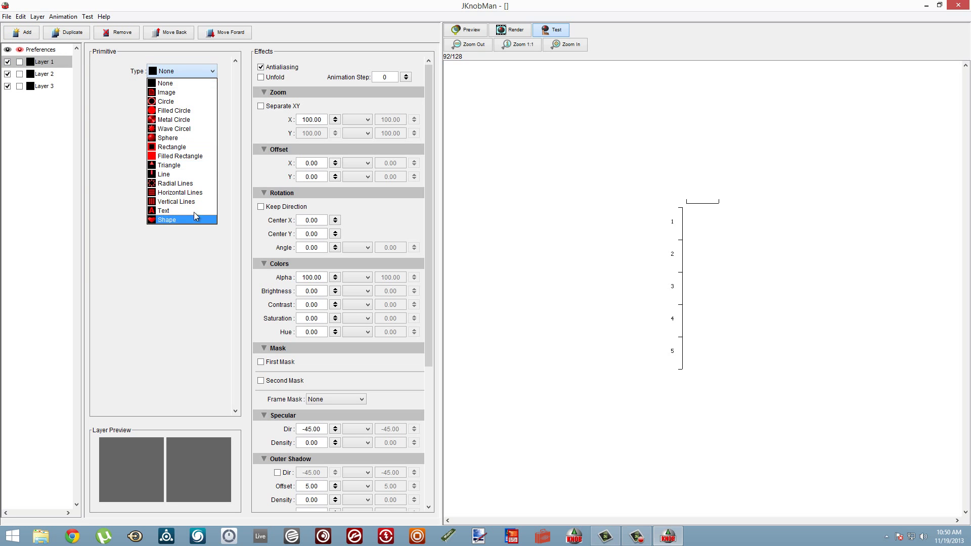
{"action": "left_click", "coordinate": [192, 111]}
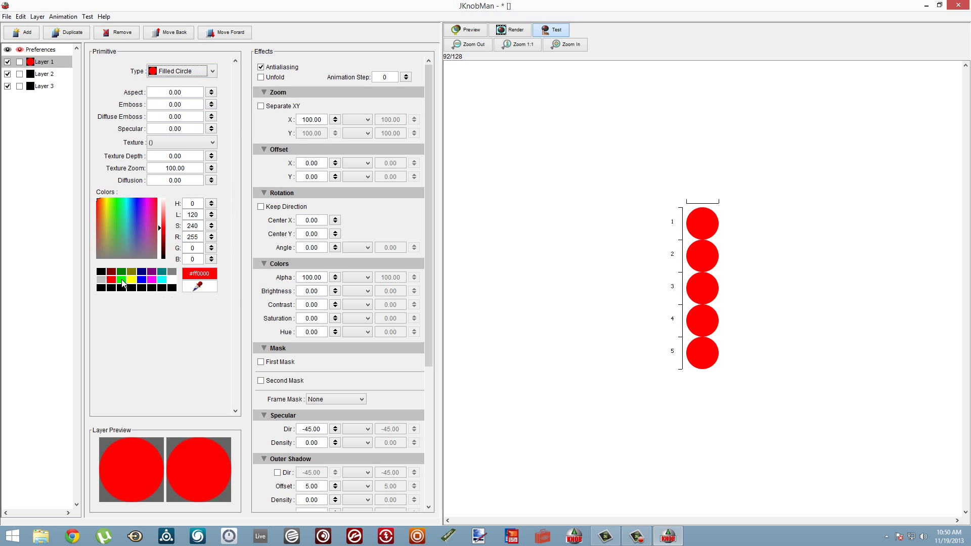
Colour the circle dark grey #636363 with Emboss 7 and Diffuse Emboss 35
{"action": "left_click", "coordinate": [171, 273]}
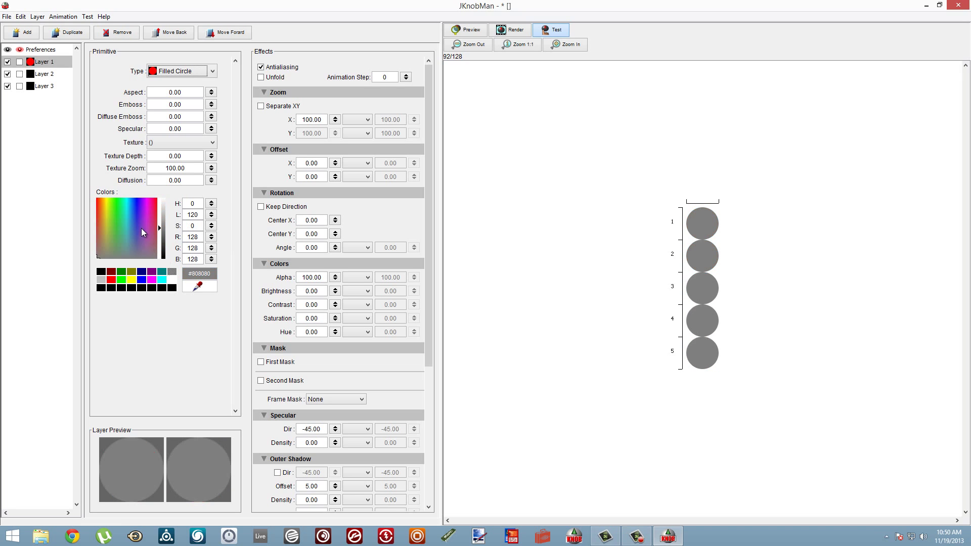
{"action": "left_click", "coordinate": [164, 235]}
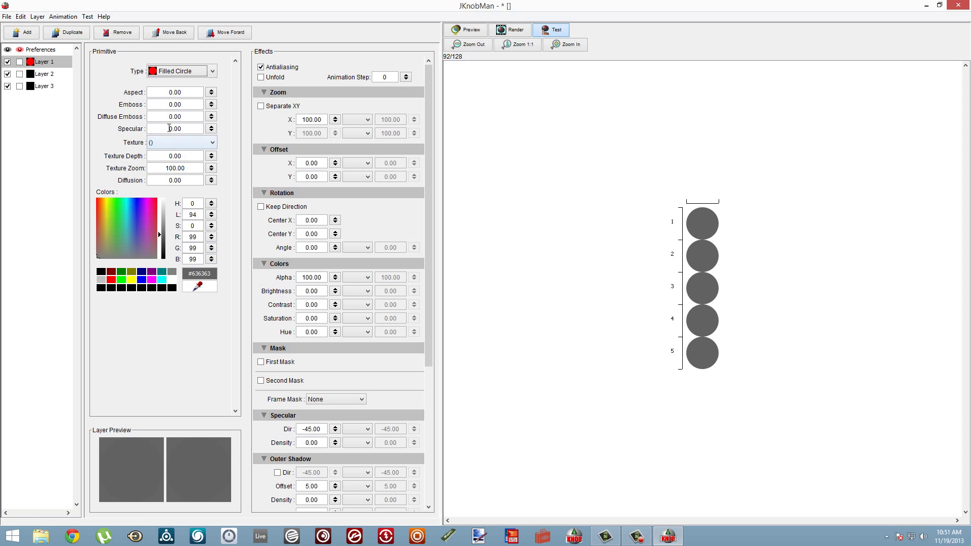
{"action": "left_click_drag", "start_coordinate": [211, 130], "coordinate": [215, 105]}
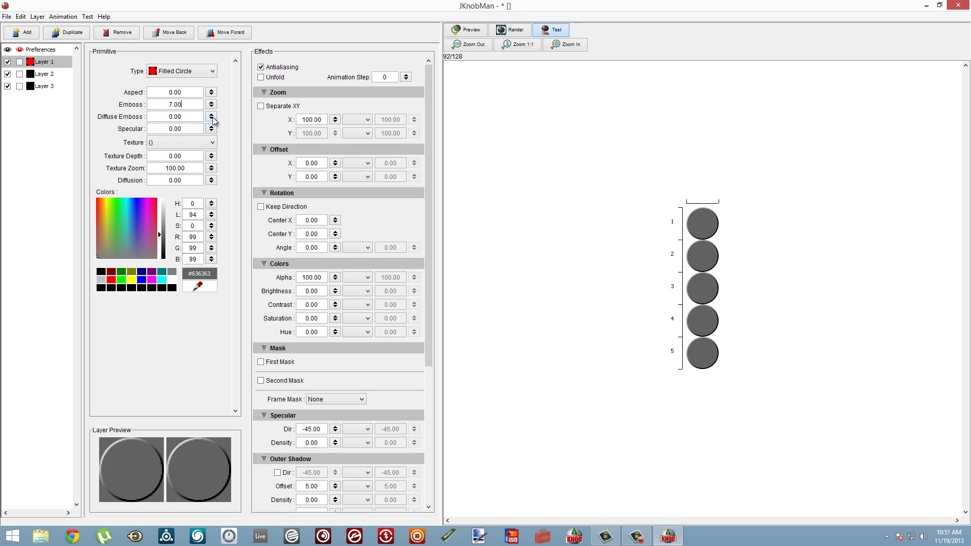
{"action": "left_click_drag", "start_coordinate": [211, 119], "coordinate": [213, 102]}
Scale Layer 1's grey circle to Zoom X 75, keeping Offset X 0 and Alpha 100
{"action": "left_click_drag", "start_coordinate": [427, 230], "coordinate": [438, 199]}
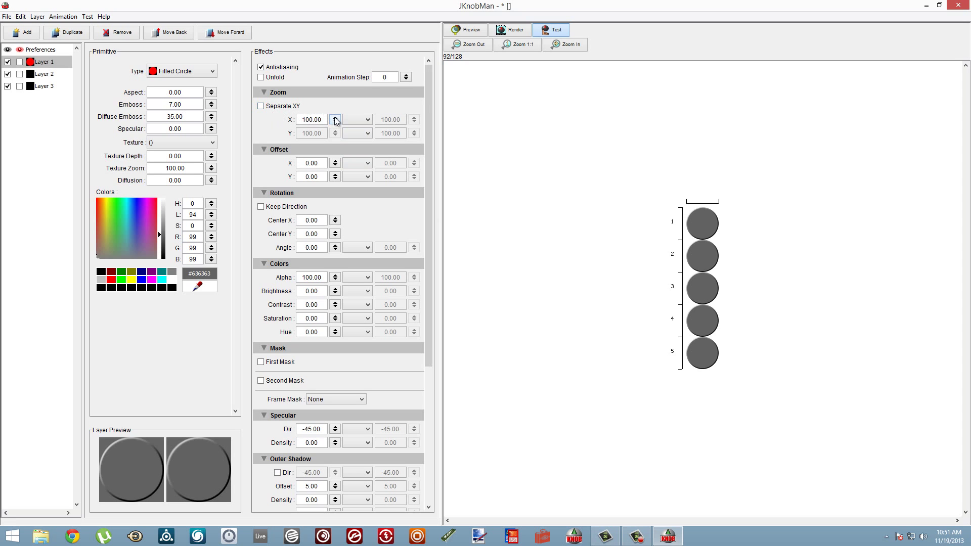
{"action": "left_click_drag", "start_coordinate": [335, 122], "coordinate": [338, 130]}
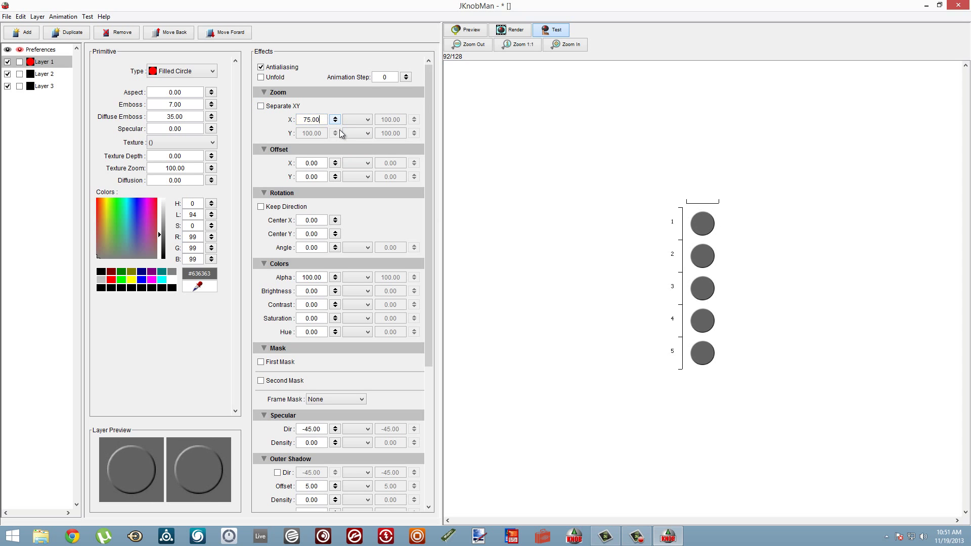
{"action": "scroll", "coordinate": [428, 188], "scroll_direction": "down", "scroll_amount": 1}
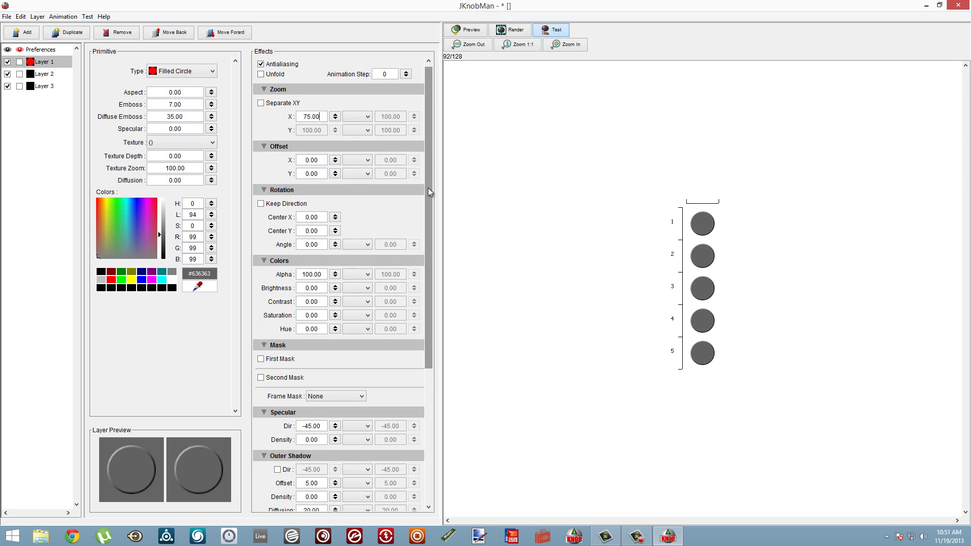
{"action": "scroll", "coordinate": [428, 188], "scroll_direction": "up", "scroll_amount": 1}
{"action": "left_click_drag", "start_coordinate": [336, 163], "coordinate": [334, 162]}
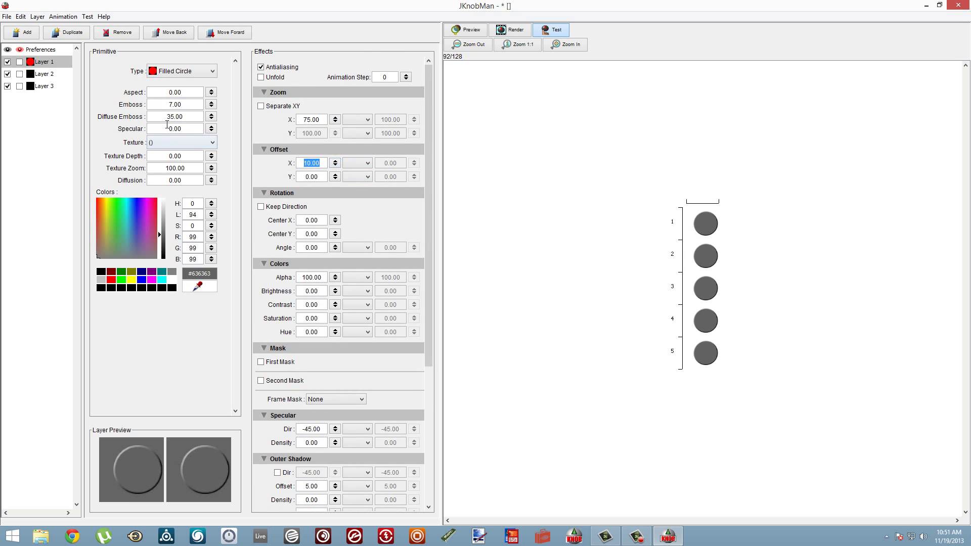
{"action": "type", "text": "0"}
{"action": "key", "text": "Return"}
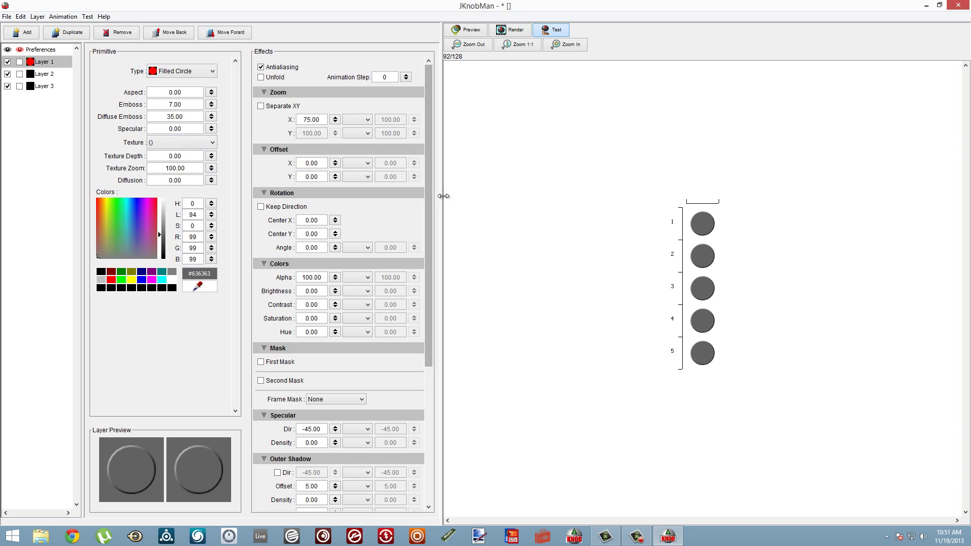
{"action": "scroll", "coordinate": [433, 202], "scroll_direction": "down", "scroll_amount": 5}
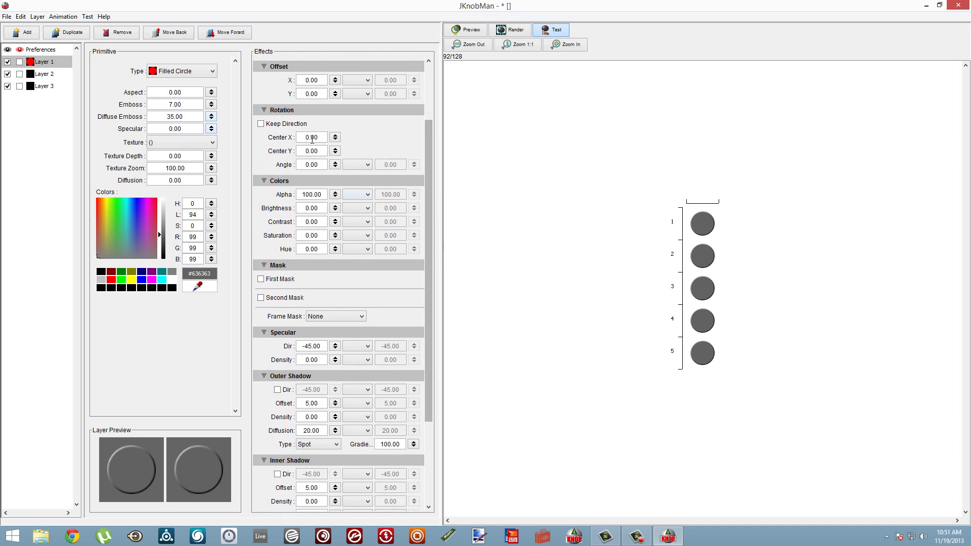
{"action": "mouse_move", "coordinate": [335, 197]}
{"action": "left_mouse_down"}
{"action": "mouse_move", "coordinate": [334, 248]}
{"action": "mouse_move", "coordinate": [337, 181]}
{"action": "left_mouse_up"}
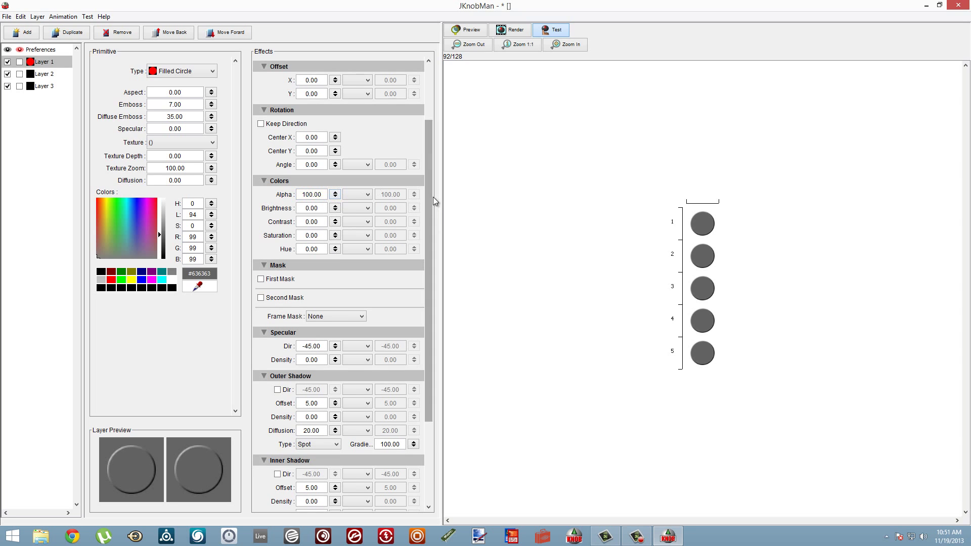
{"action": "left_click_drag", "start_coordinate": [433, 196], "coordinate": [457, 146]}
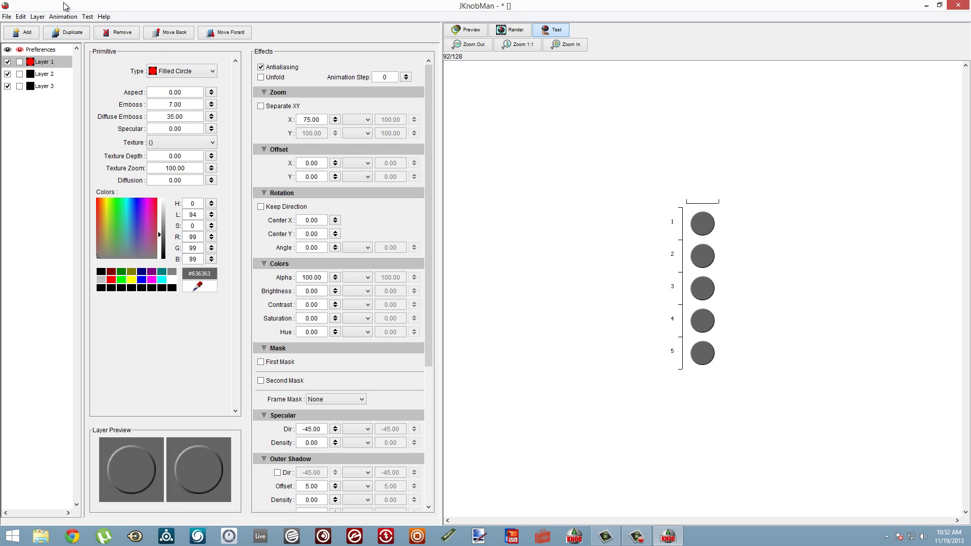
Select Layer 2 alone and set its Type to Line
{"action": "left_click", "coordinate": [69, 79], "text": "ctrl"}
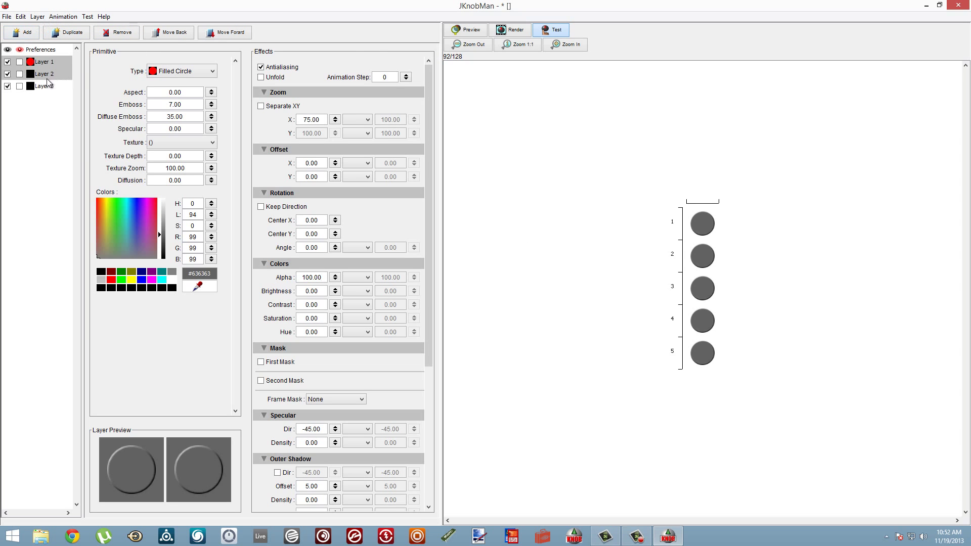
{"action": "left_click", "coordinate": [45, 79]}
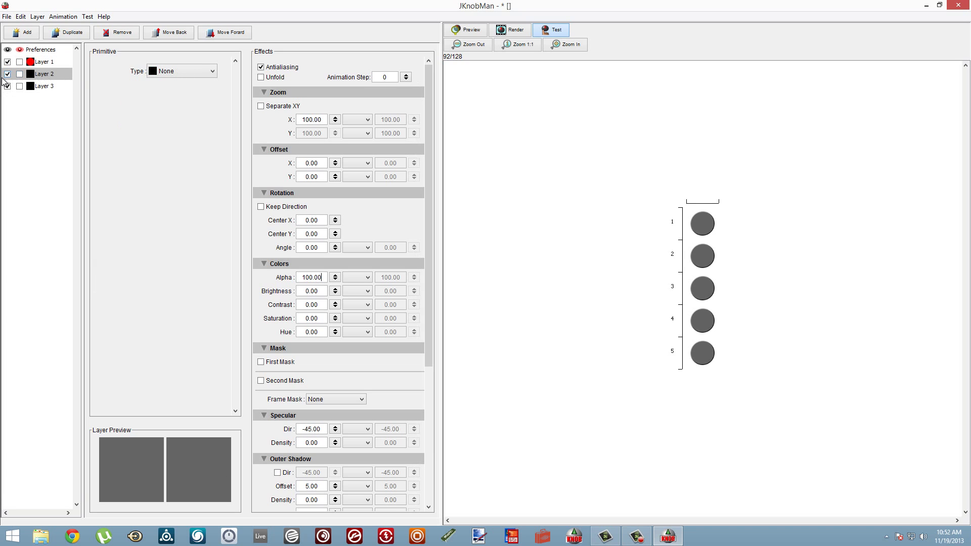
{"action": "left_click", "coordinate": [173, 71]}
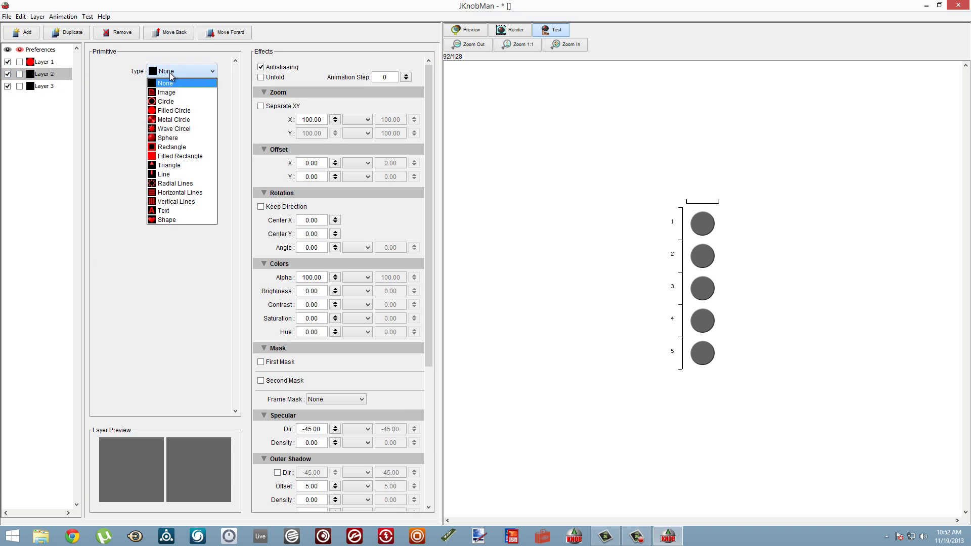
{"action": "left_click", "coordinate": [164, 175]}
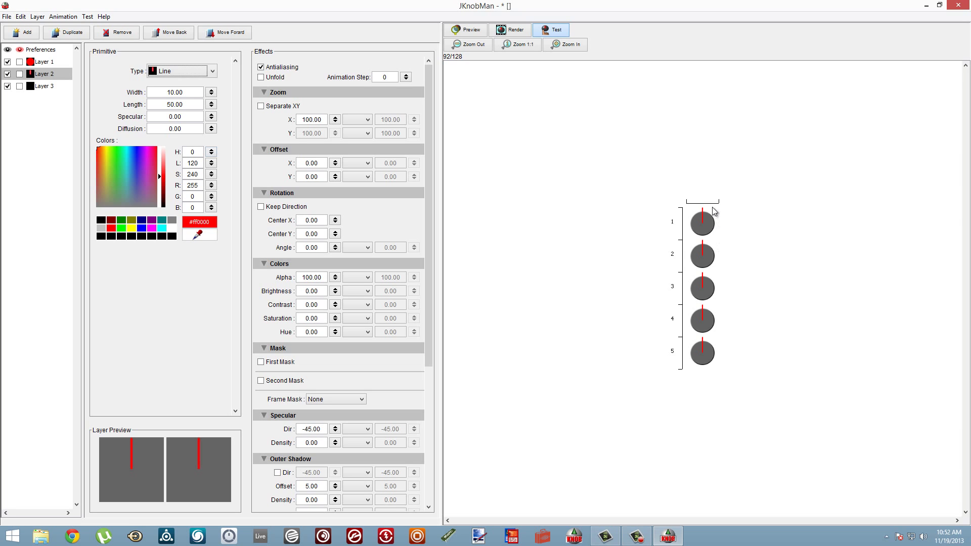
Give the red pointer line Length 50 and Zoom X 75
{"action": "left_click", "coordinate": [212, 107]}
{"action": "left_click", "coordinate": [212, 107]}
{"action": "left_click", "coordinate": [212, 107]}
{"action": "left_click", "coordinate": [212, 107]}
{"action": "left_click_drag", "start_coordinate": [198, 108], "coordinate": [121, 101]}
{"action": "type", "text": "50"}
{"action": "key", "text": "Return"}
{"action": "left_click_drag", "start_coordinate": [299, 122], "coordinate": [325, 123]}
{"action": "type", "text": "75"}
{"action": "left_click", "coordinate": [321, 173]}
{"action": "left_click", "coordinate": [301, 177]}
Play the animated knob test, then switch to the static five-frame preview
{"action": "left_click", "coordinate": [555, 32]}
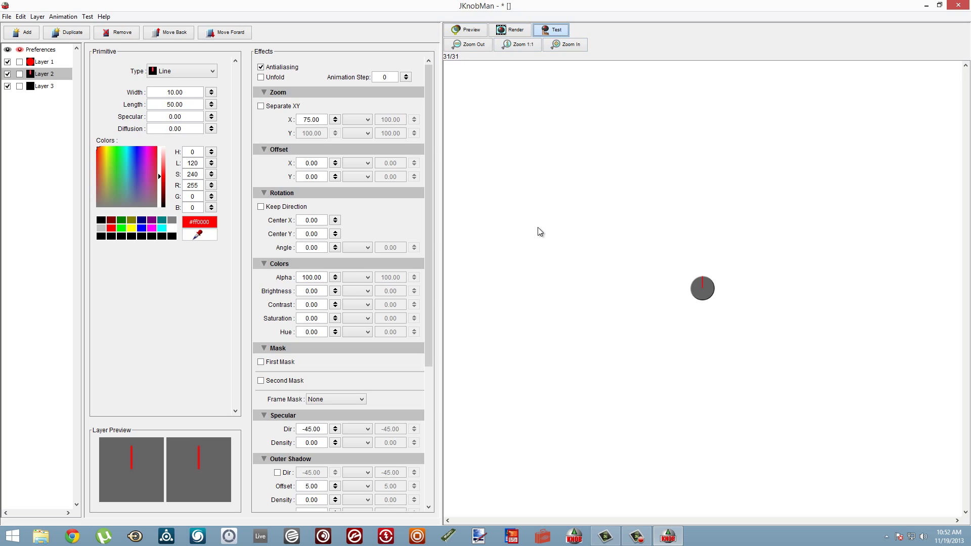
{"action": "left_click", "coordinate": [456, 30]}
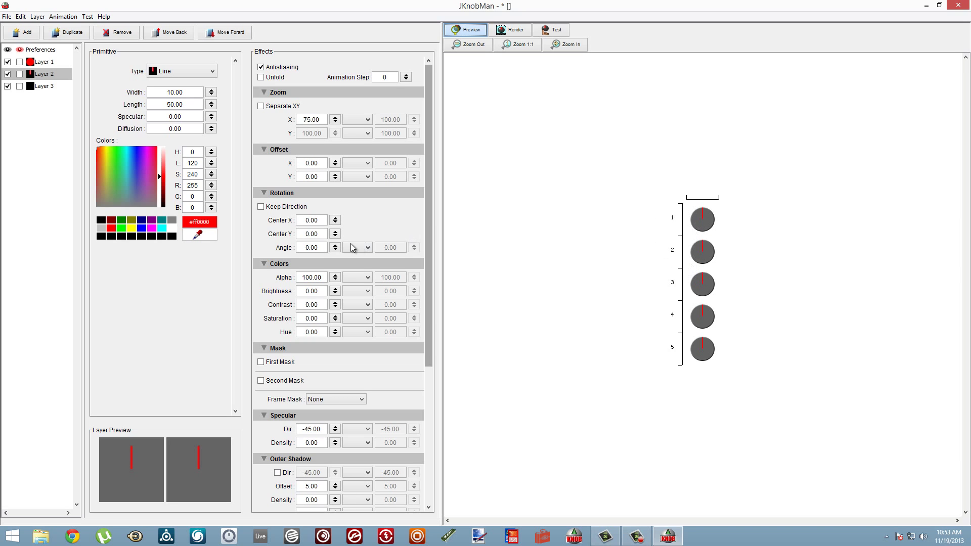
Animate the pointer's Rotation Angle linearly from -140 to 140 across frames
{"action": "left_click", "coordinate": [306, 247]}
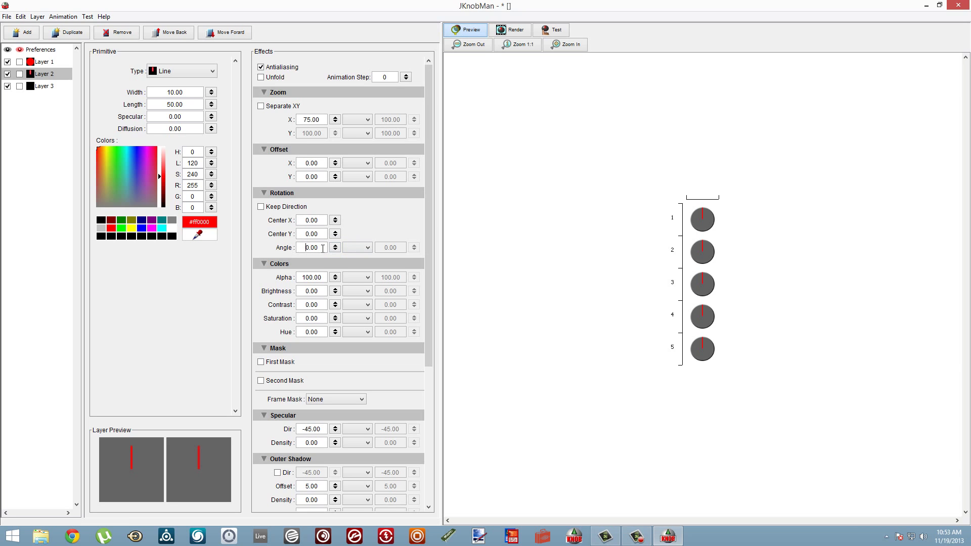
{"action": "type", "text": "-14"}
{"action": "left_click", "coordinate": [368, 248]}
{"action": "left_click", "coordinate": [361, 264]}
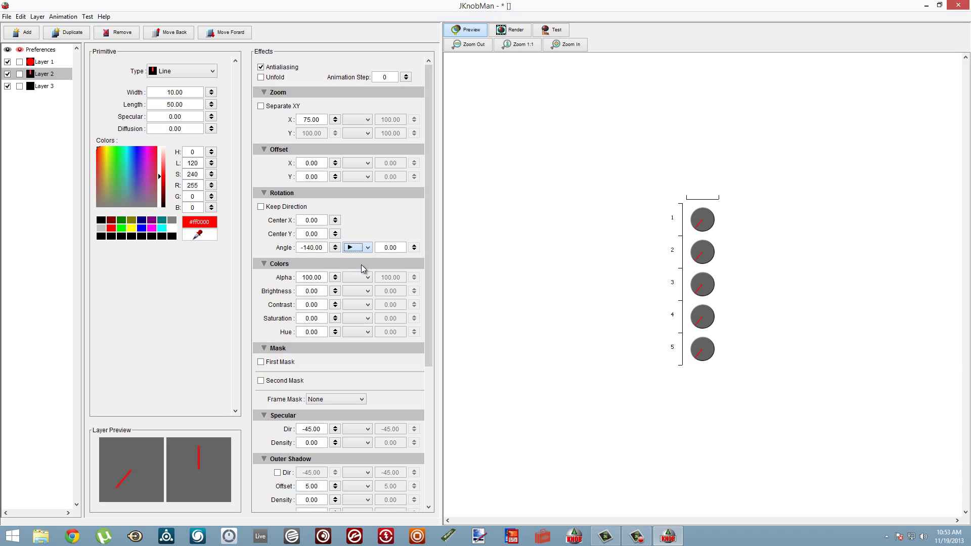
{"action": "left_click", "coordinate": [383, 248]}
{"action": "type", "text": "-4"}
{"action": "left_click", "coordinate": [335, 277]}
Thicken the pointer line to width 13 and play the test animation
{"action": "left_click", "coordinate": [211, 91]}
{"action": "left_click", "coordinate": [211, 91]}
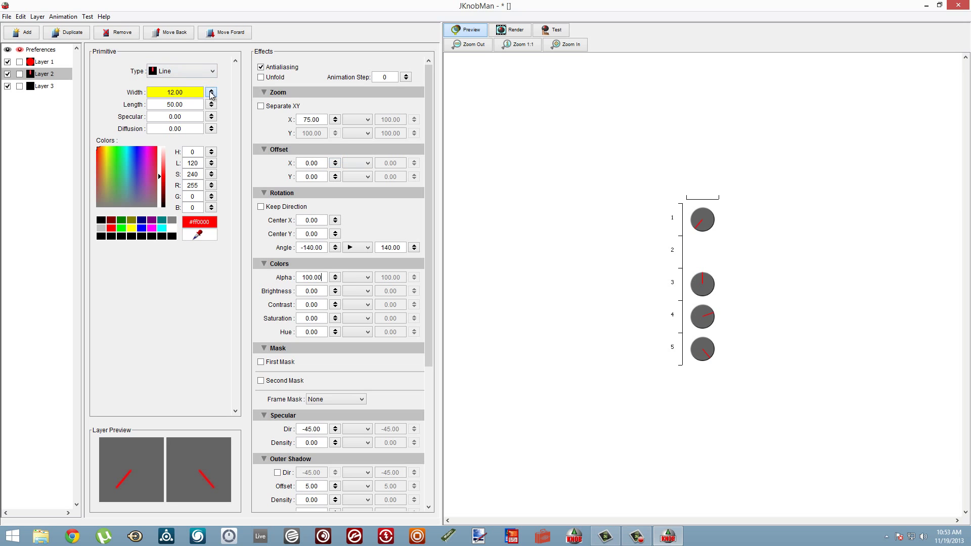
{"action": "left_click", "coordinate": [211, 91]}
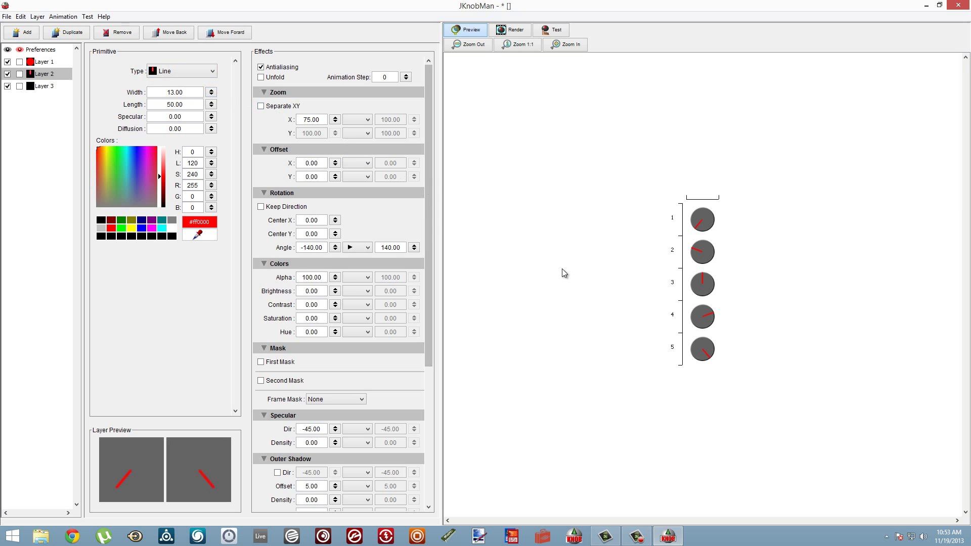
{"action": "left_click", "coordinate": [562, 34]}
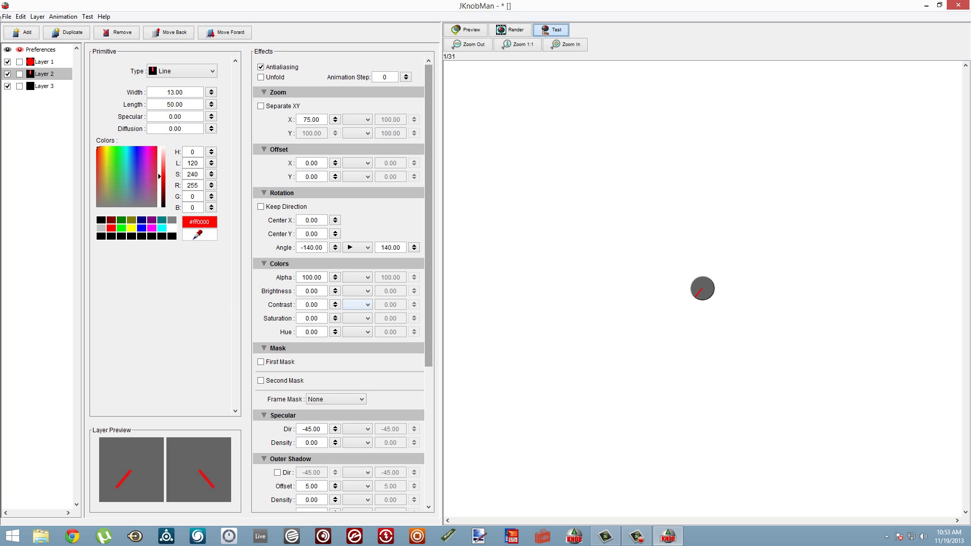
Select Layer 3 and set its Type to Circle
{"action": "left_click", "coordinate": [49, 99]}
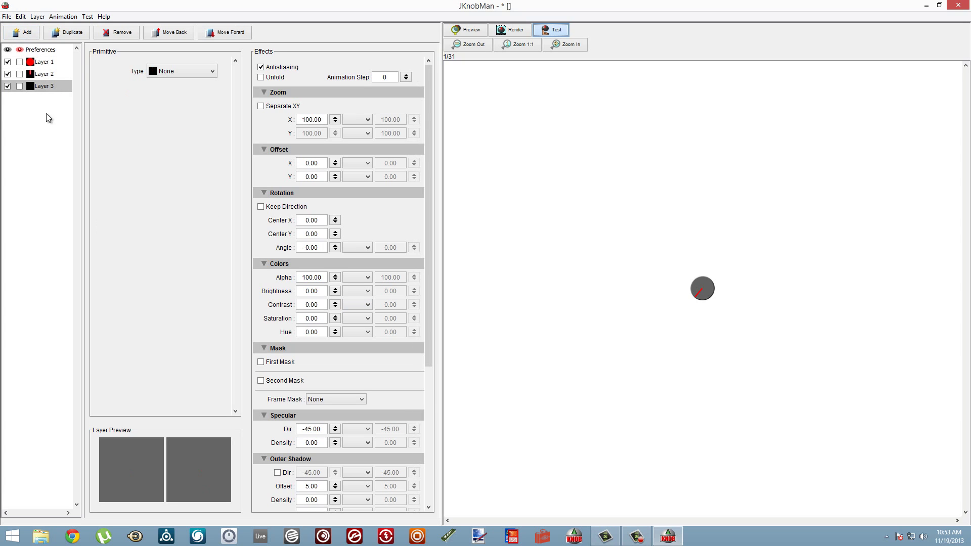
{"action": "left_click", "coordinate": [196, 74]}
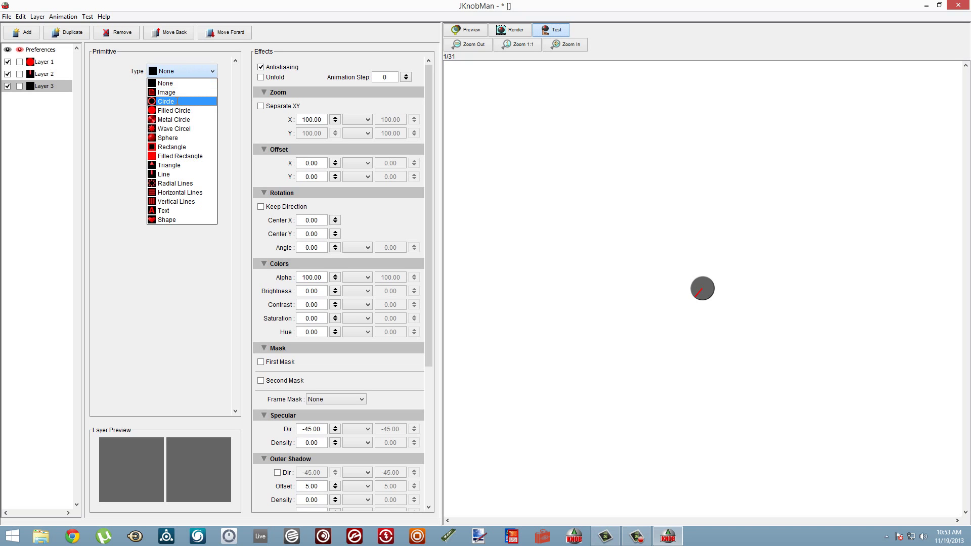
{"action": "left_click", "coordinate": [177, 96]}
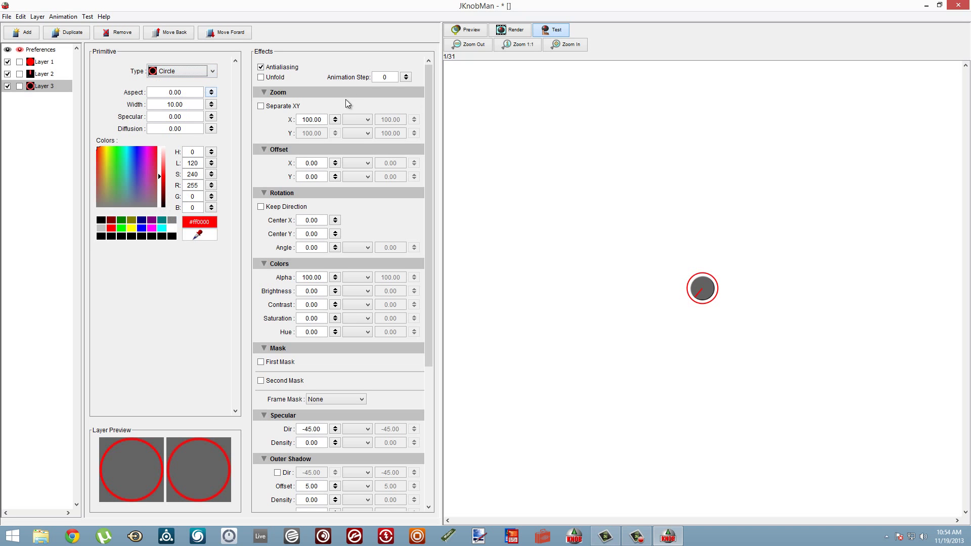
Shrink the red ring to Zoom X 95 and mask it into a -140 to 140 arc
{"action": "left_click", "coordinate": [335, 122]}
{"action": "left_click", "coordinate": [336, 122]}
{"action": "left_click", "coordinate": [335, 122]}
{"action": "left_click", "coordinate": [336, 122]}
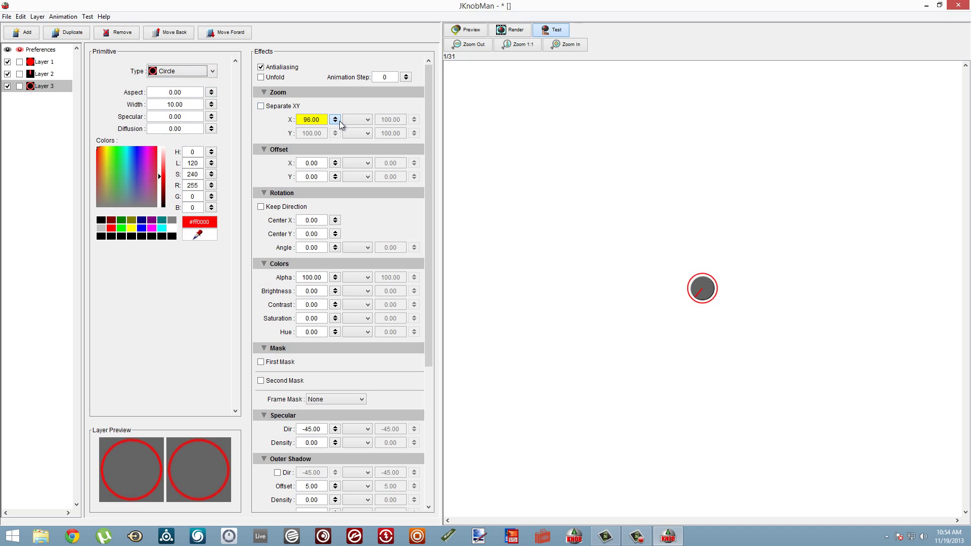
{"action": "left_click", "coordinate": [335, 122]}
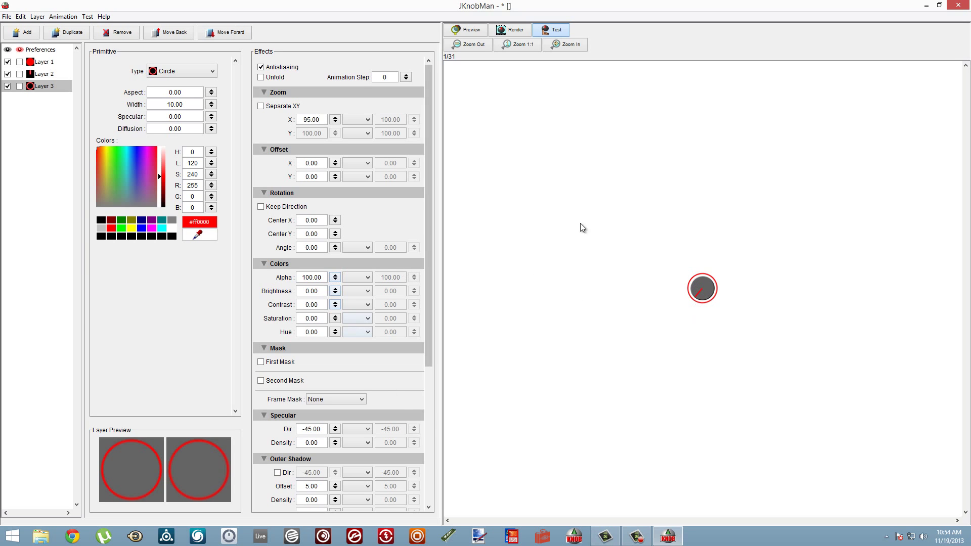
{"action": "left_click", "coordinate": [260, 362]}
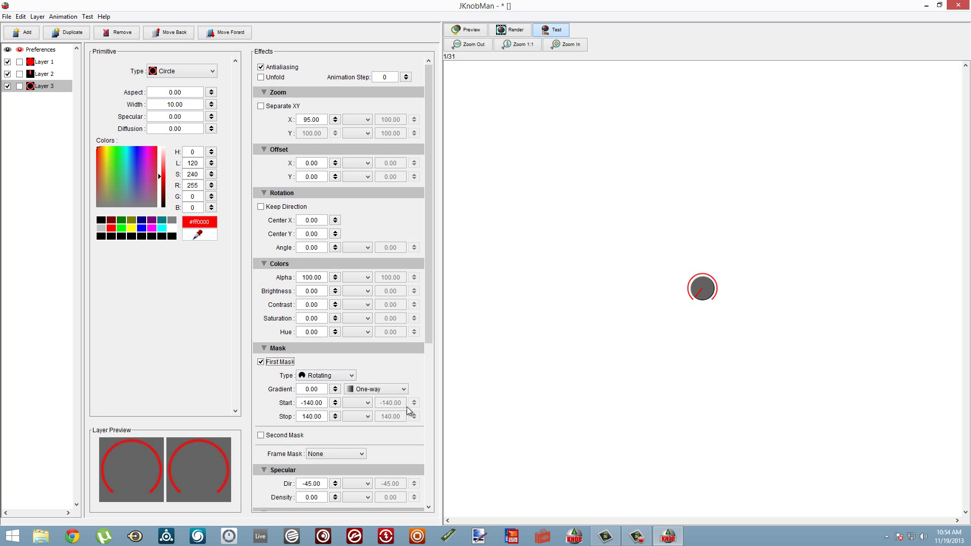
Turn Layer 3's arc grey #808080, test-rotate the knob, and duplicate it as Layer 4
{"action": "left_click_drag", "start_coordinate": [712, 300], "coordinate": [551, 317]}
{"action": "left_click", "coordinate": [175, 219]}
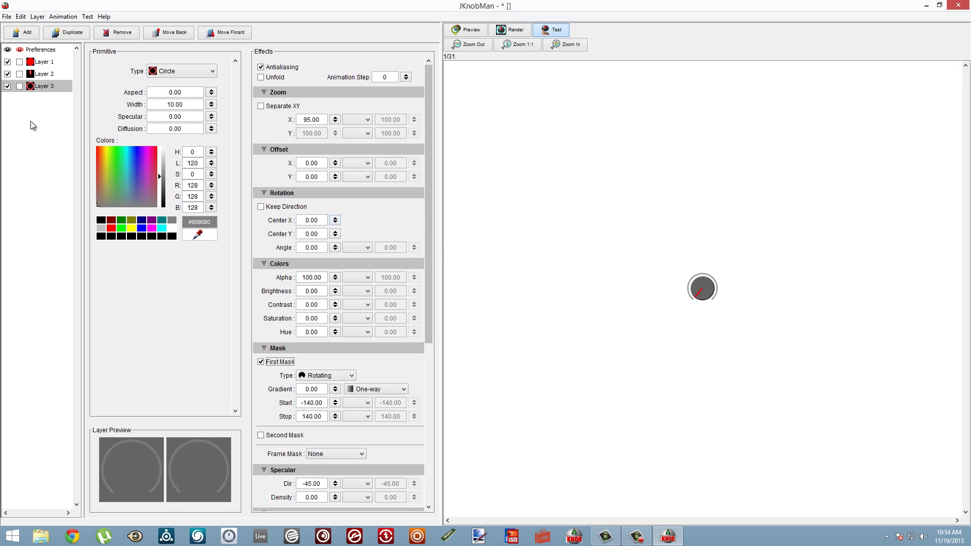
{"action": "left_click_drag", "start_coordinate": [618, 319], "coordinate": [569, 321]}
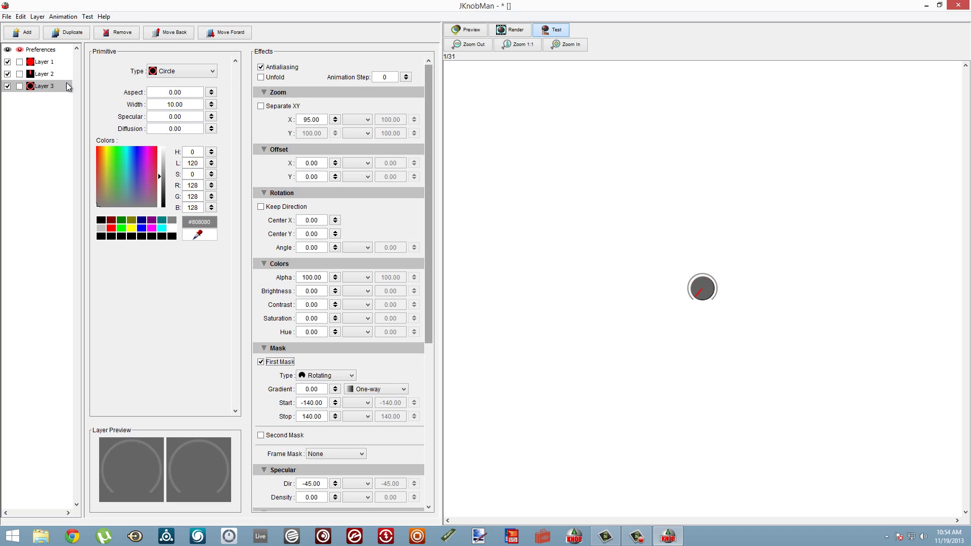
{"action": "left_click", "coordinate": [66, 32]}
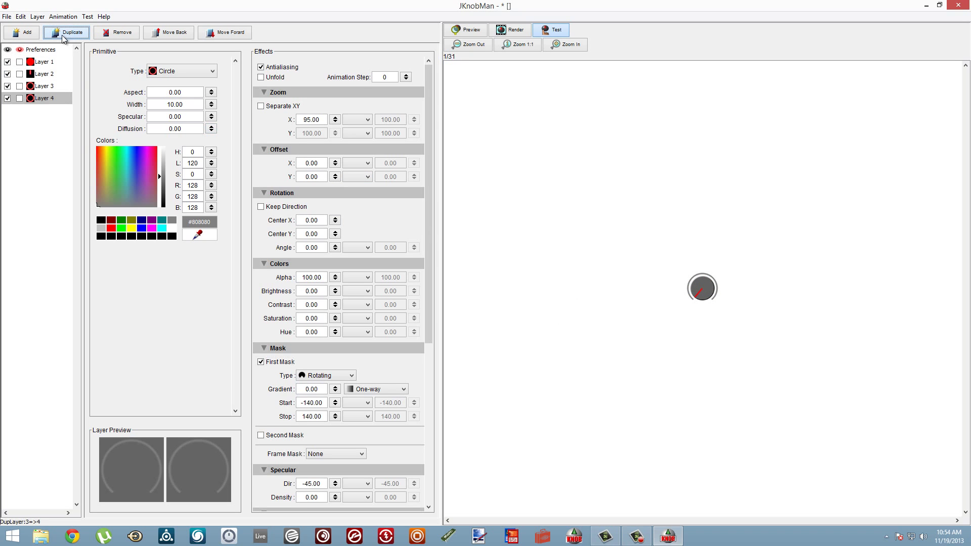
Colour Layer 4's ring red and animate its mask Stop angle from -140 to 140
{"action": "left_click", "coordinate": [111, 229]}
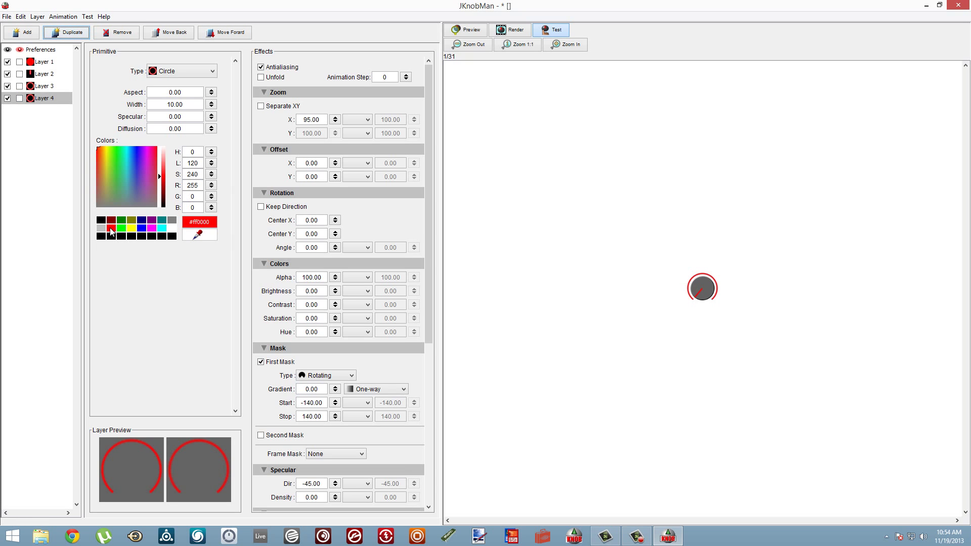
{"action": "left_click", "coordinate": [302, 416]}
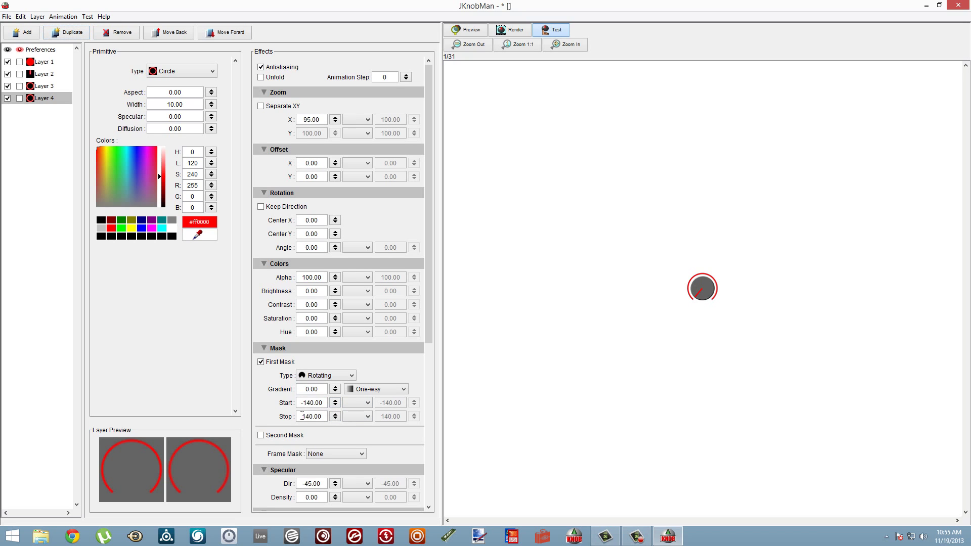
{"action": "left_click", "coordinate": [368, 416]}
{"action": "left_click", "coordinate": [358, 431]}
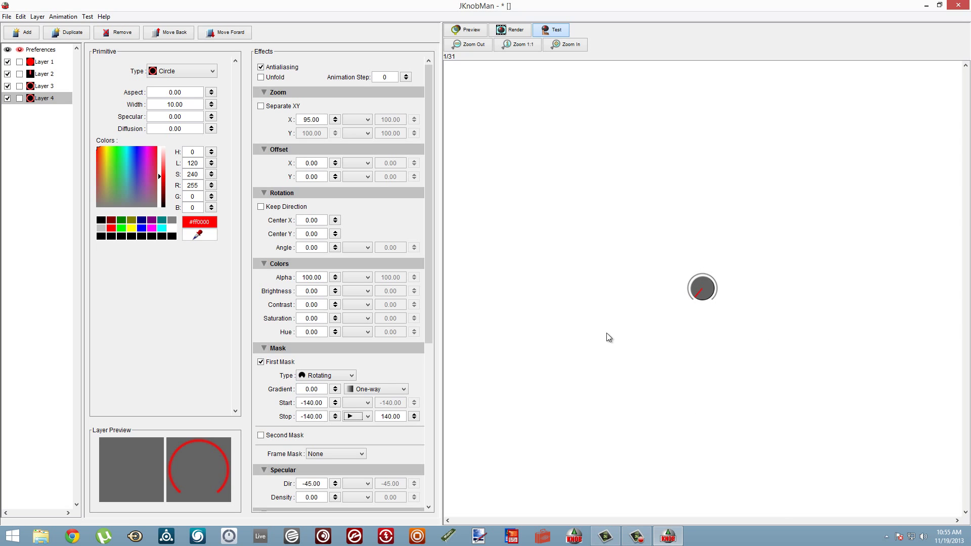
In the knob Preferences, set the image size to 72 by 72 pixels
{"action": "left_click", "coordinate": [41, 52]}
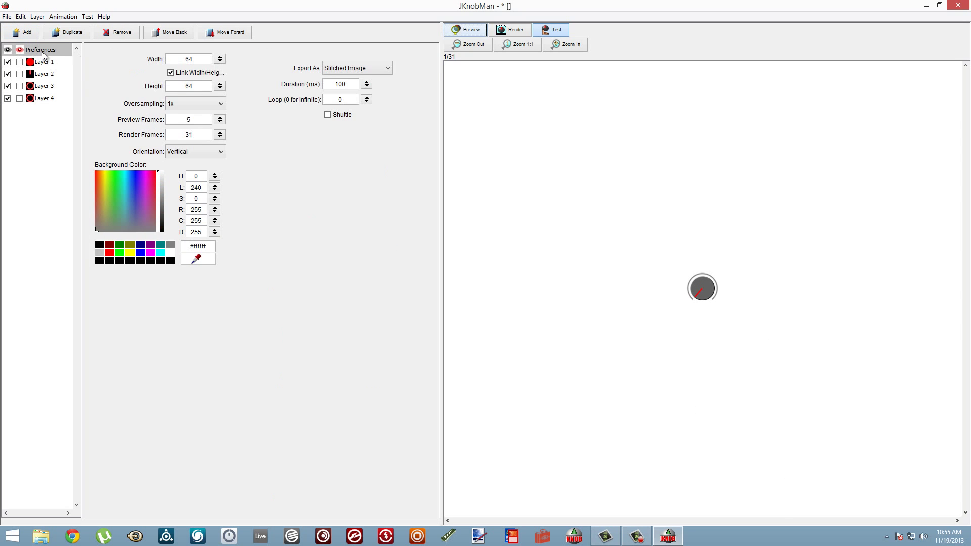
{"action": "double_click", "coordinate": [183, 59]}
{"action": "type", "text": "72"}
{"action": "left_click", "coordinate": [200, 83]}
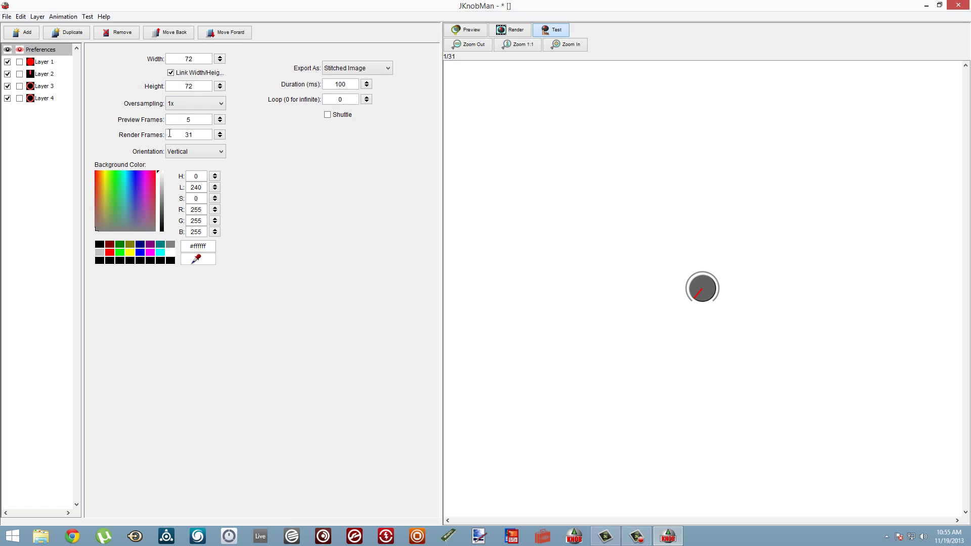
Set Render Frames to 128 and preview and test the animated knob
{"action": "double_click", "coordinate": [172, 133]}
{"action": "left_click", "coordinate": [470, 29]}
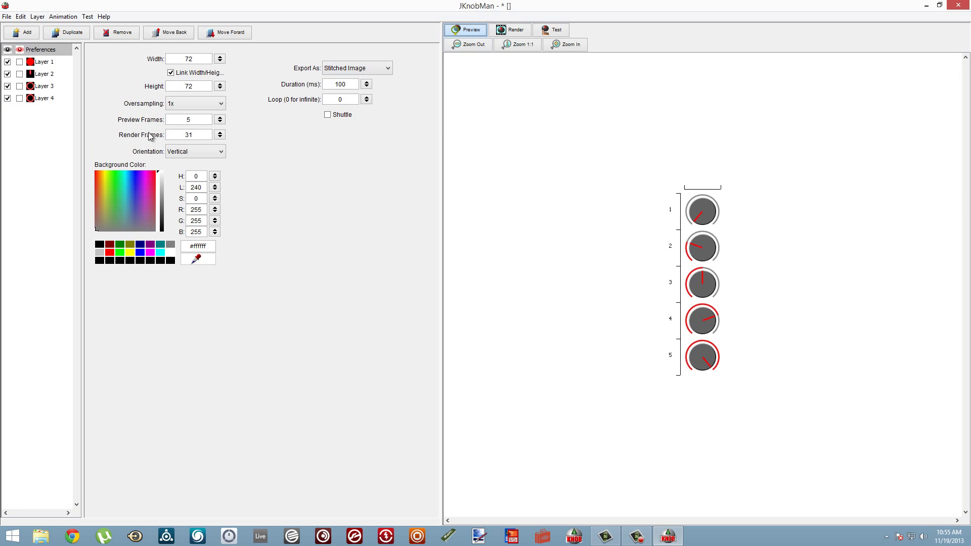
{"action": "left_click_drag", "start_coordinate": [194, 133], "coordinate": [175, 134]}
{"action": "type", "text": "128"}
{"action": "left_click", "coordinate": [556, 30]}
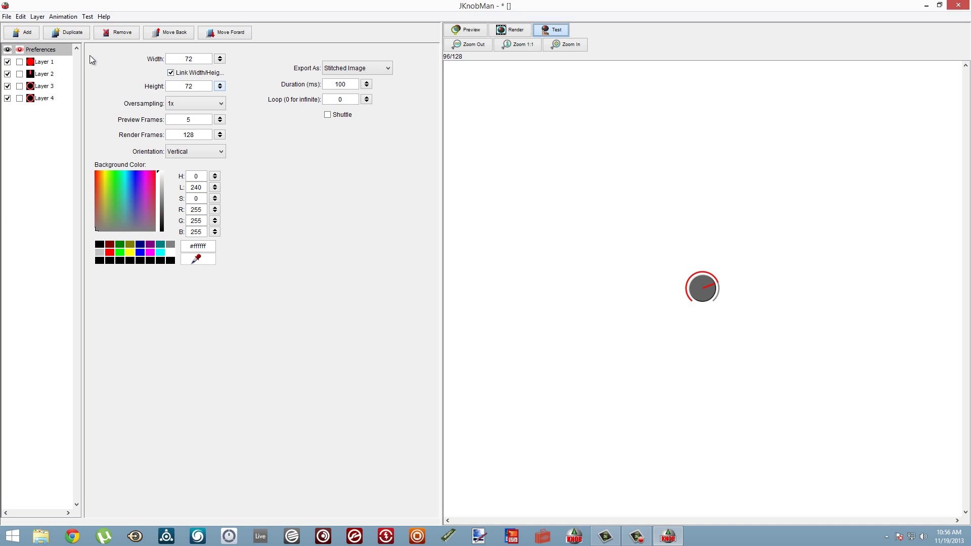
Start File > Export Image and navigate up to the Pictures folder
{"action": "left_click", "coordinate": [7, 17]}
{"action": "mouse_move", "coordinate": [49, 19]}
{"action": "mouse_move", "coordinate": [7, 17]}
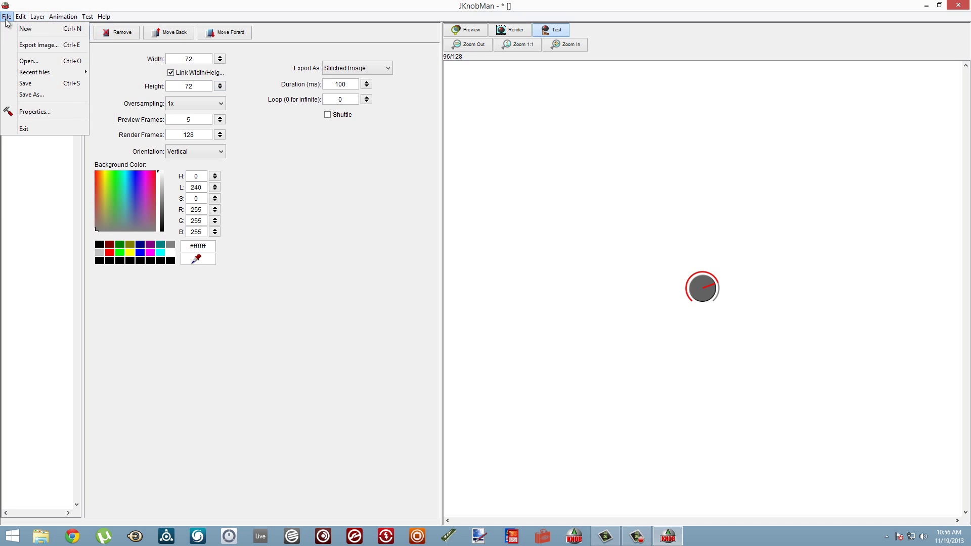
{"action": "left_click", "coordinate": [31, 46]}
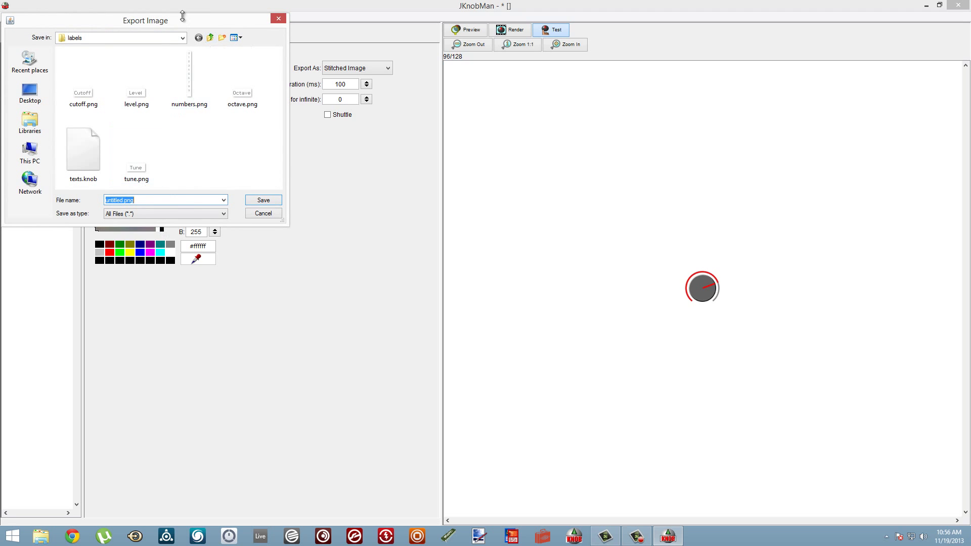
{"action": "left_click", "coordinate": [211, 39]}
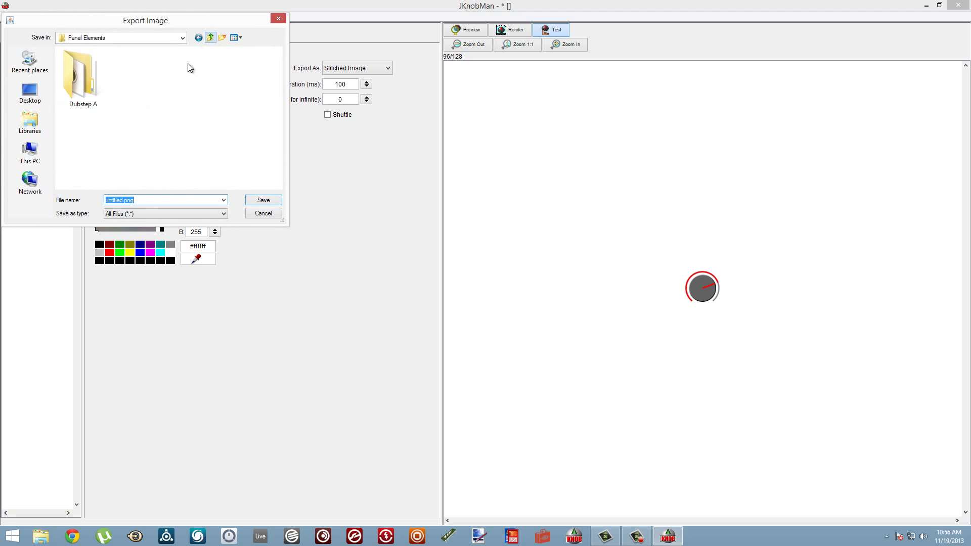
{"action": "left_click", "coordinate": [211, 39]}
Create a new Knobs folder in Pictures, open it, and name the exported file knob2
{"action": "right_click", "coordinate": [150, 135]}
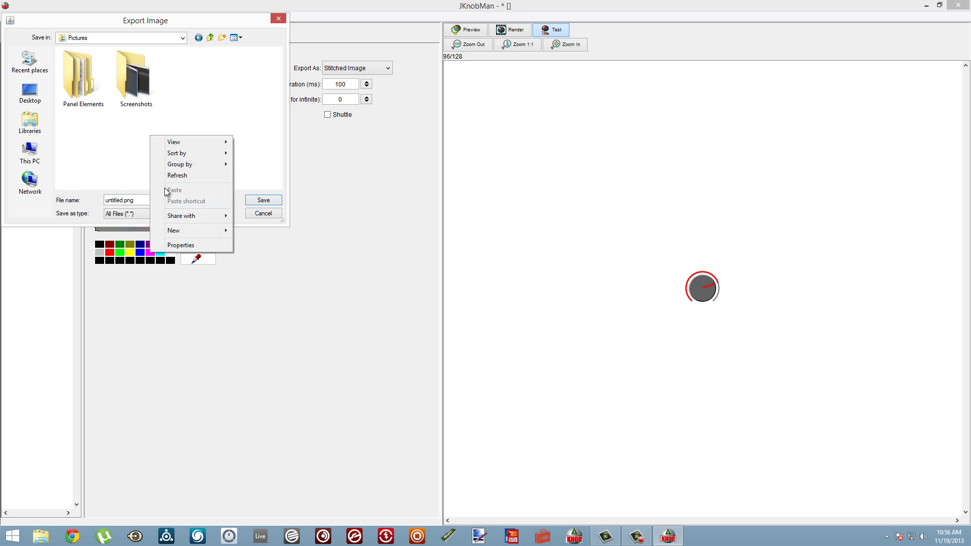
{"action": "mouse_move", "coordinate": [186, 231]}
{"action": "left_click", "coordinate": [286, 234]}
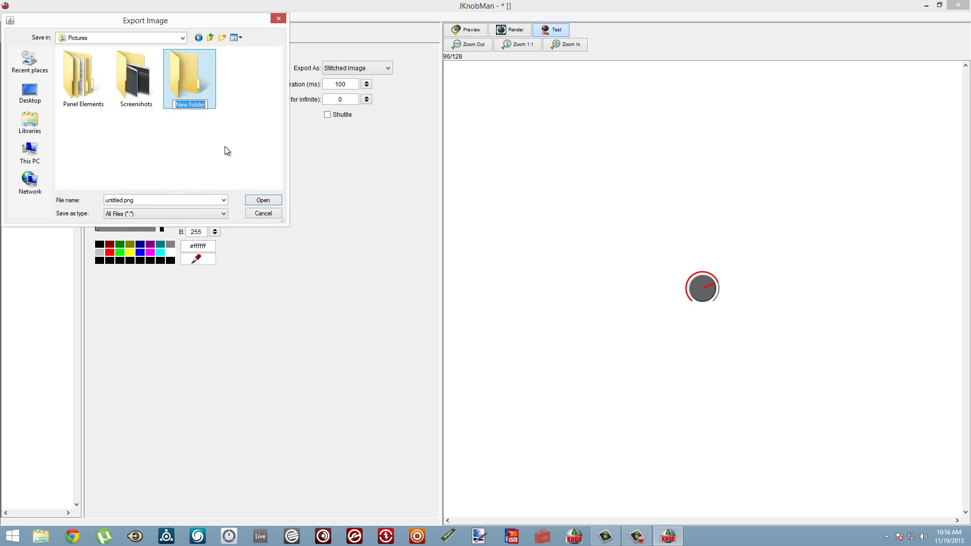
{"action": "type", "text": "Knobs"}
{"action": "key", "text": "Return"}
{"action": "key", "text": "Return"}
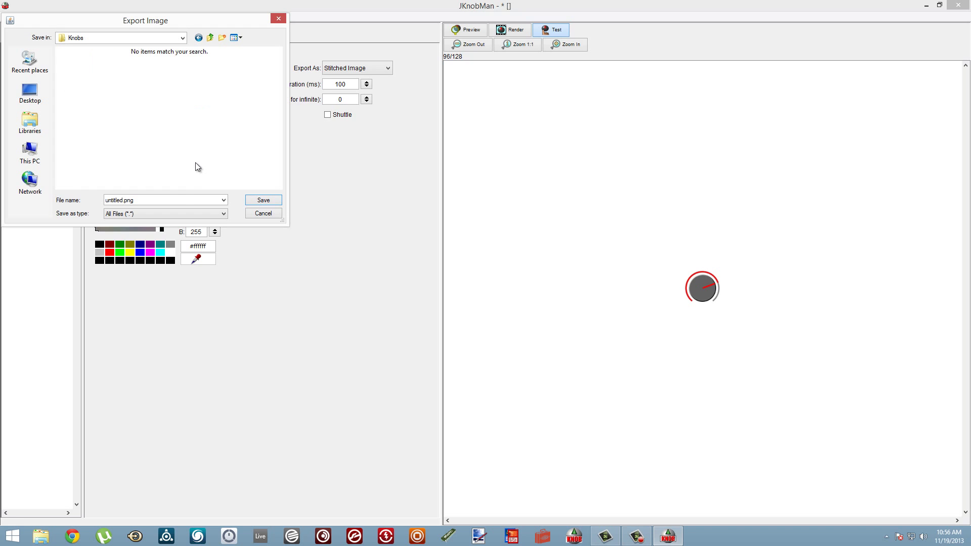
{"action": "double_click", "coordinate": [173, 199]}
{"action": "type", "text": "knob2"}
{"action": "key", "text": "Return"}
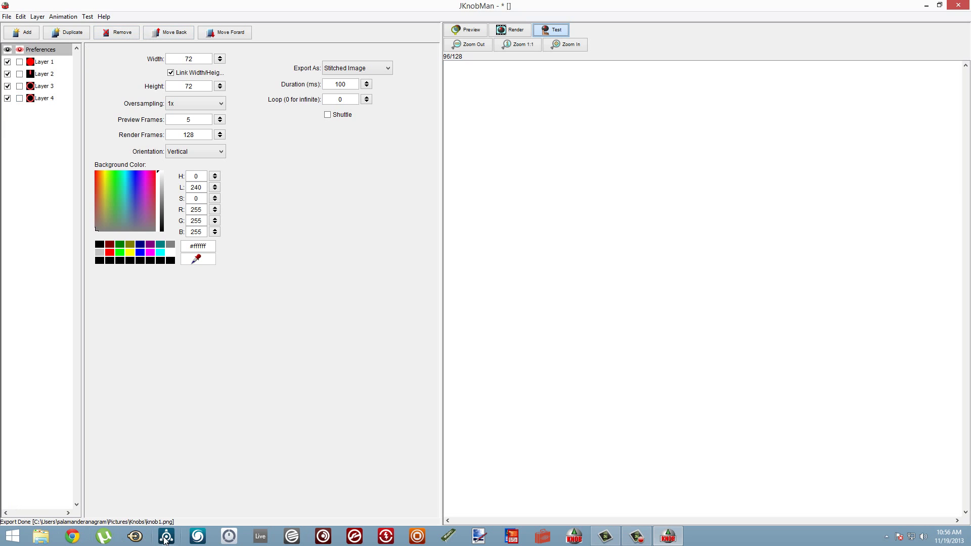
In Reaktor, insert a Built-In Module > Panel > Knob into the Instrument's structure
{"action": "left_click", "coordinate": [166, 539]}
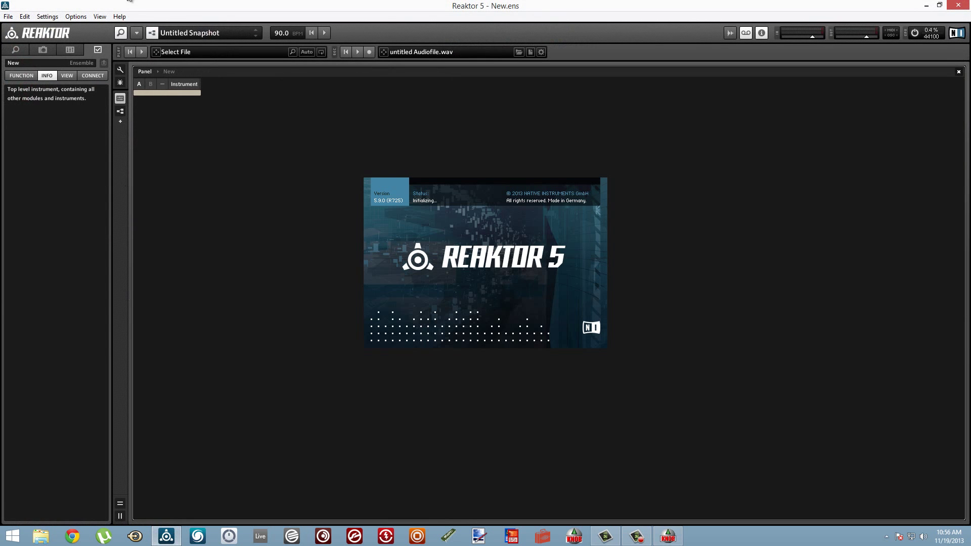
{"action": "double_click", "coordinate": [180, 93]}
{"action": "right_click", "coordinate": [236, 230]}
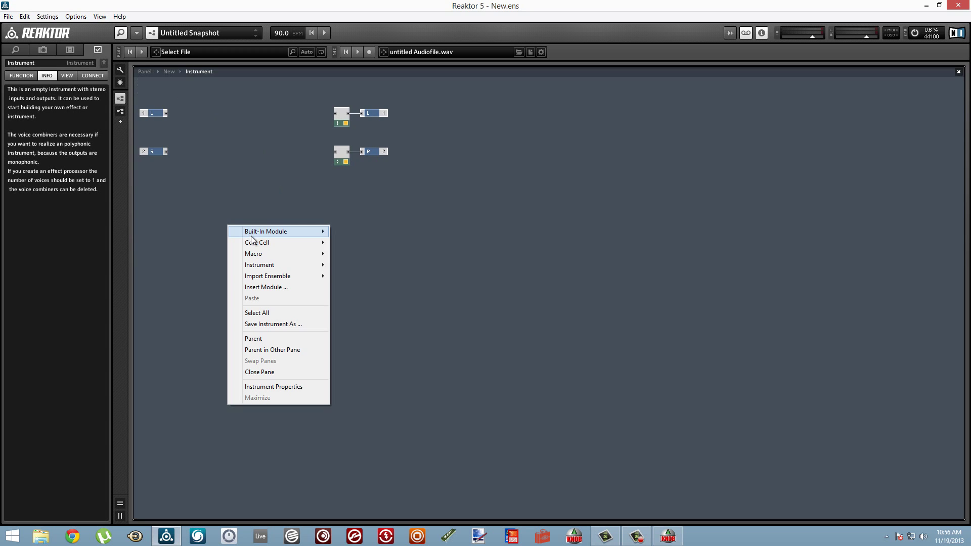
{"action": "mouse_move", "coordinate": [283, 231]}
{"action": "mouse_move", "coordinate": [385, 232]}
{"action": "left_click", "coordinate": [458, 243]}
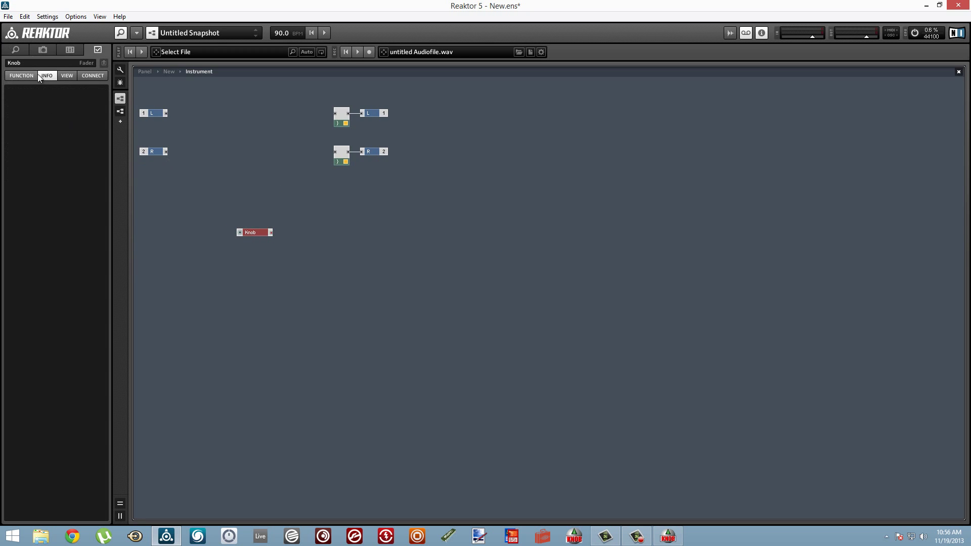
Bring up the Knob's View settings and its Skin Bitmap choices
{"action": "left_click", "coordinate": [19, 76]}
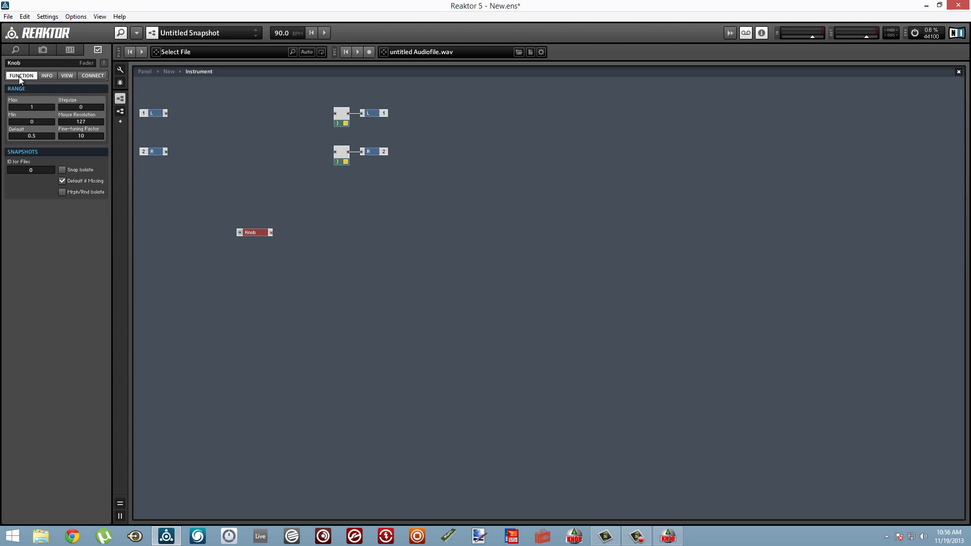
{"action": "left_click", "coordinate": [65, 77]}
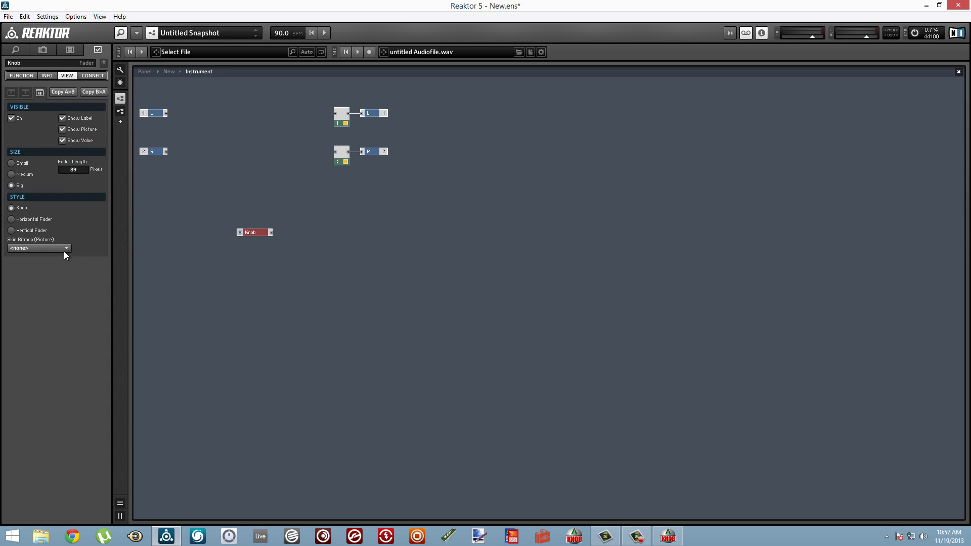
{"action": "left_click", "coordinate": [31, 251]}
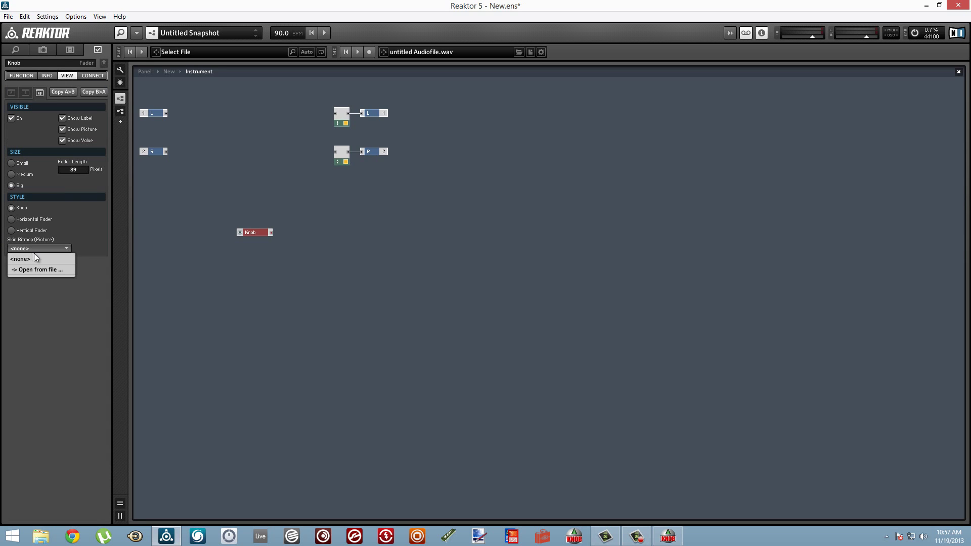
Load Pictures > Knobs > knob1.png as the Knob skin with 128 animation frames of 72 pixels
{"action": "left_click", "coordinate": [52, 271]}
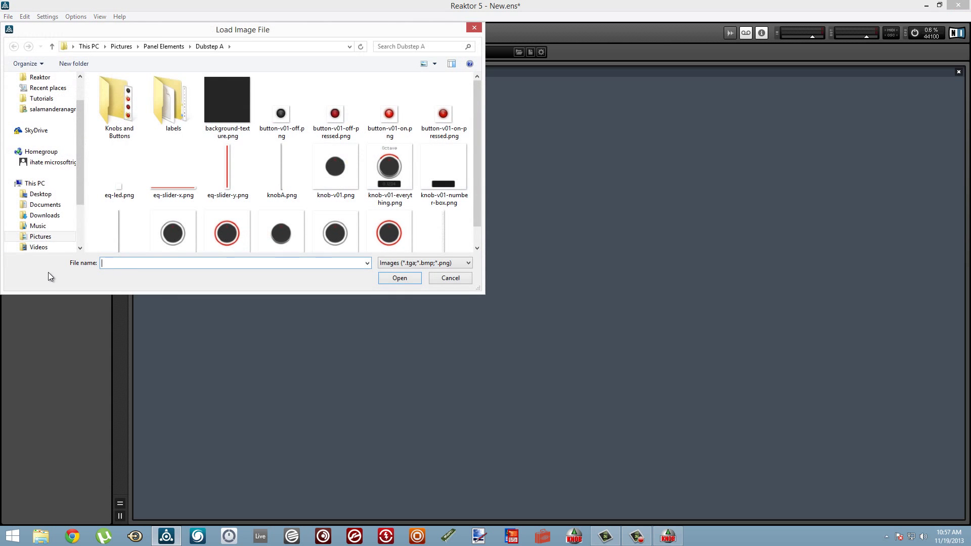
{"action": "left_click", "coordinate": [122, 46]}
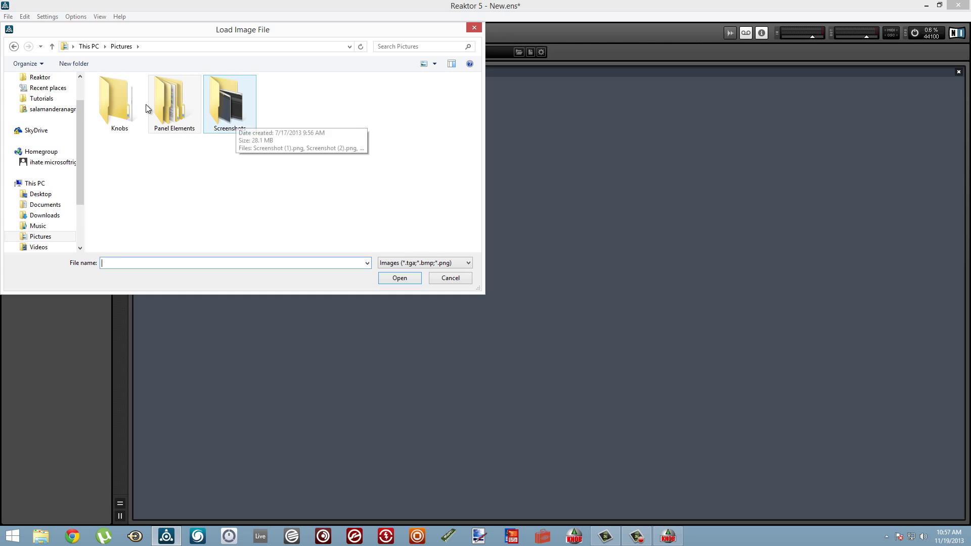
{"action": "double_click", "coordinate": [118, 104]}
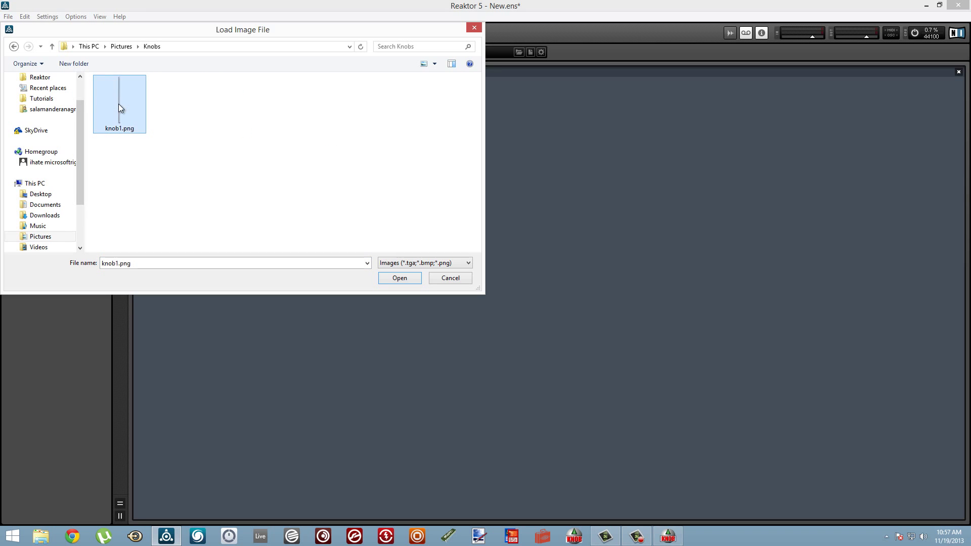
{"action": "double_click", "coordinate": [119, 105]}
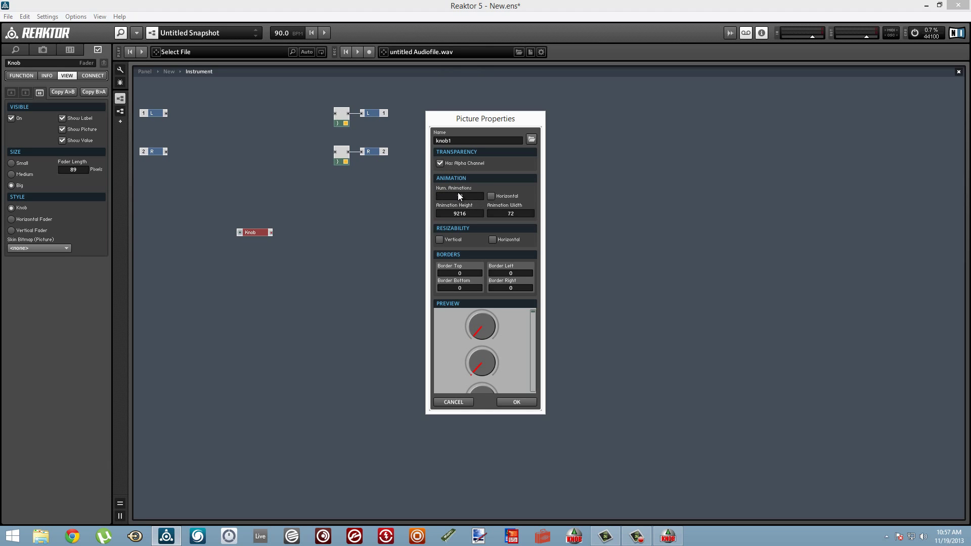
{"action": "key", "text": "Return"}
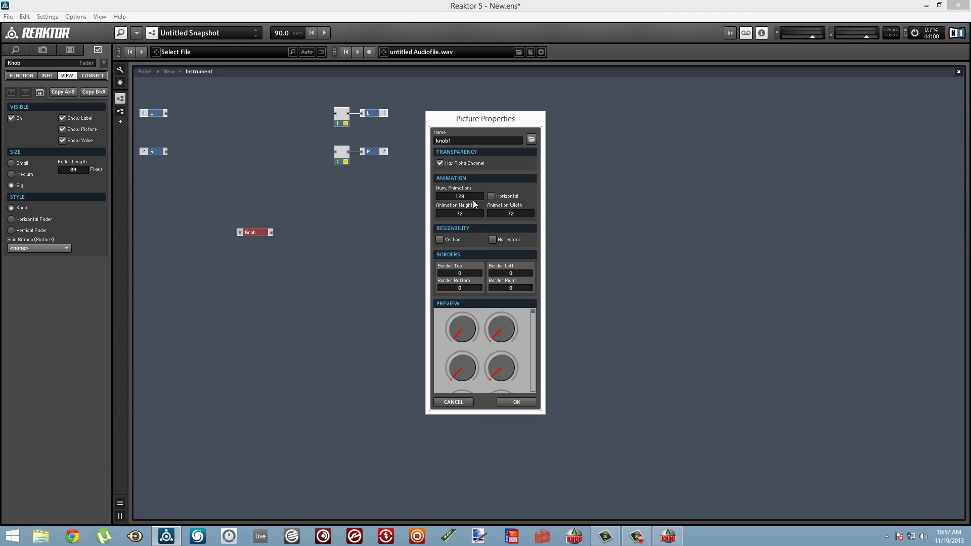
{"action": "left_click", "coordinate": [508, 402]}
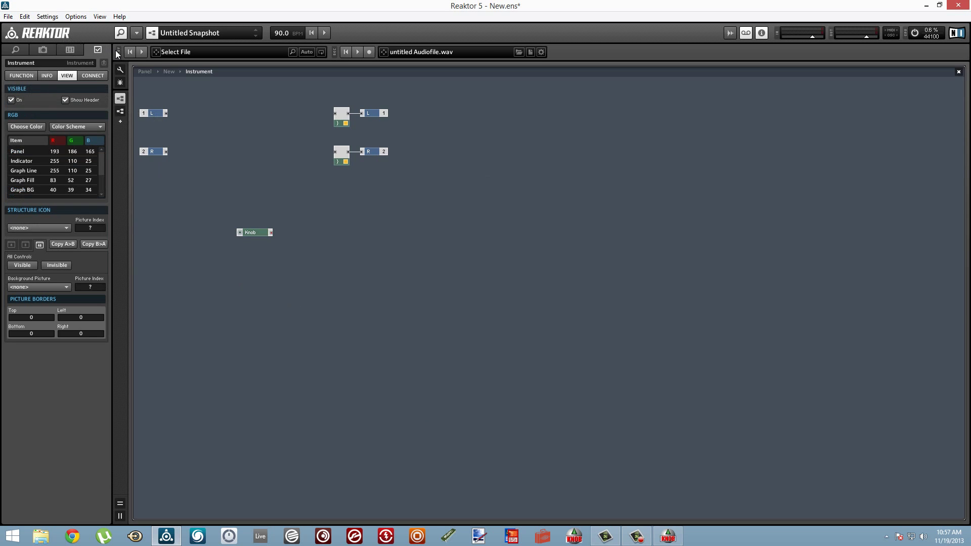
On the Panel view, drag the knob up and down to confirm the red pointer and ring animate
{"action": "left_click", "coordinate": [151, 71]}
{"action": "left_click", "coordinate": [160, 124]}
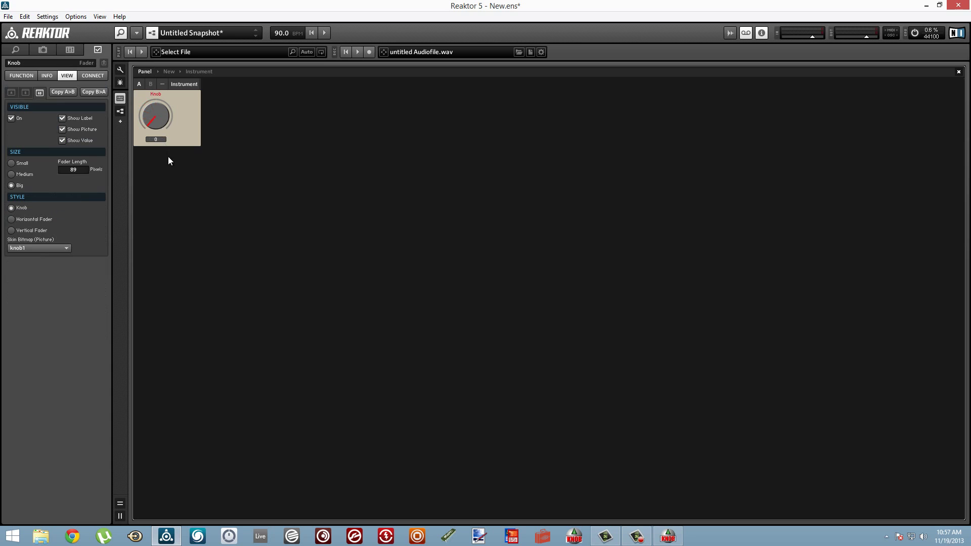
{"action": "left_click_drag", "start_coordinate": [170, 100], "coordinate": [174, 153]}
{"action": "left_click_drag", "start_coordinate": [172, 91], "coordinate": [175, 140]}
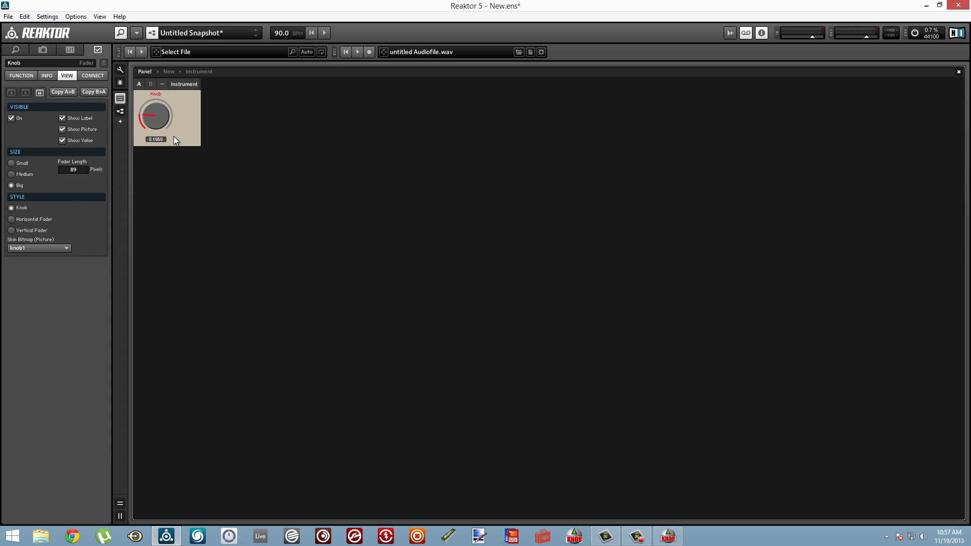
{"action": "left_click", "coordinate": [226, 134]}
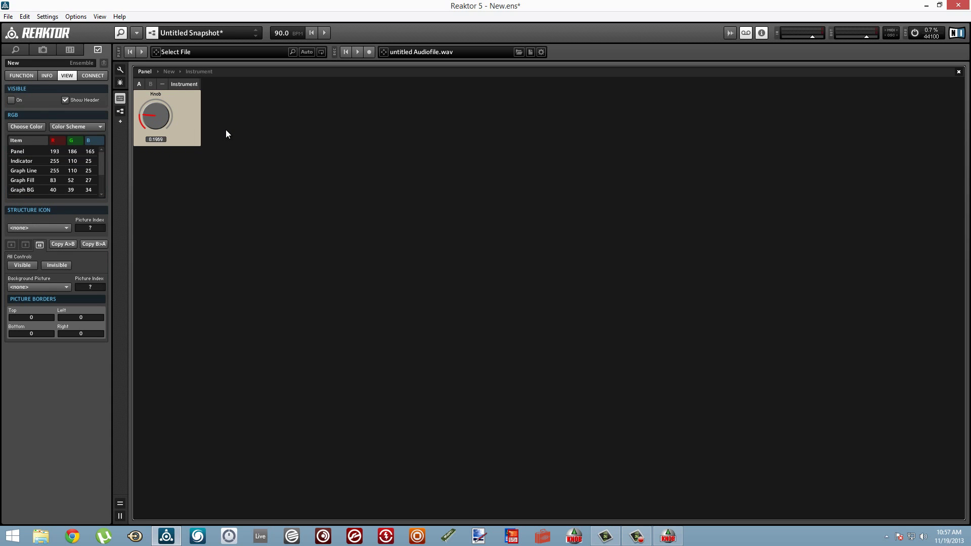